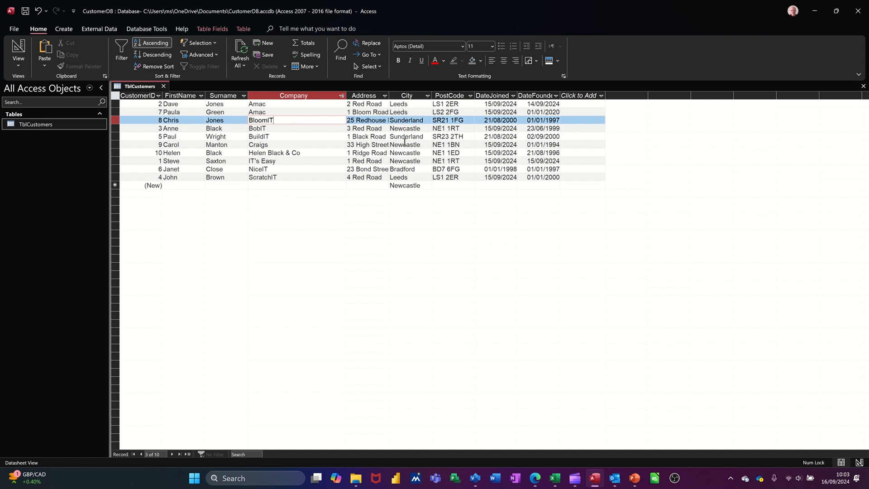
left_click(406, 134)
left_click(414, 153)
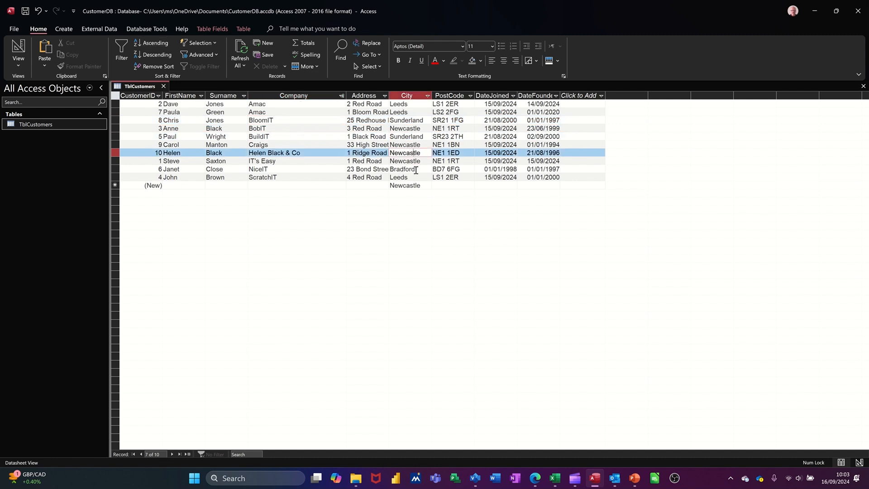
left_click(416, 170)
left_click(412, 185)
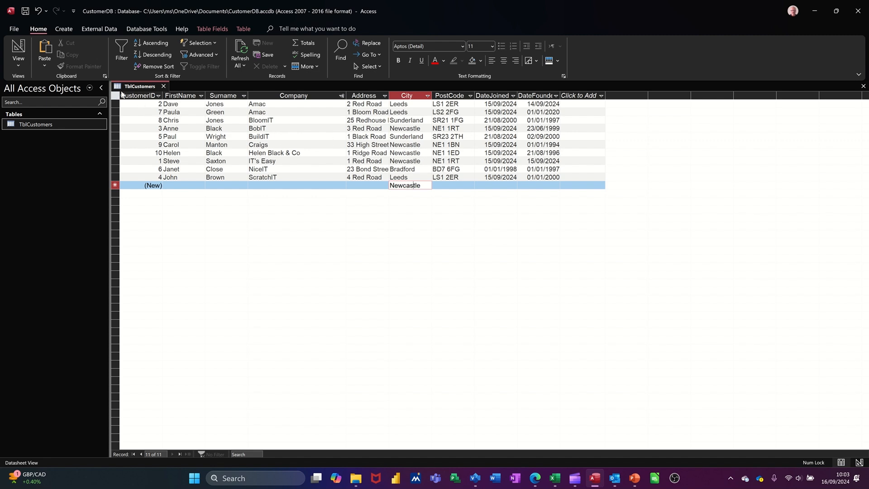
- Open the TblCustomers table in Design view and look through the data types offered for the City field
left_click(18, 48)
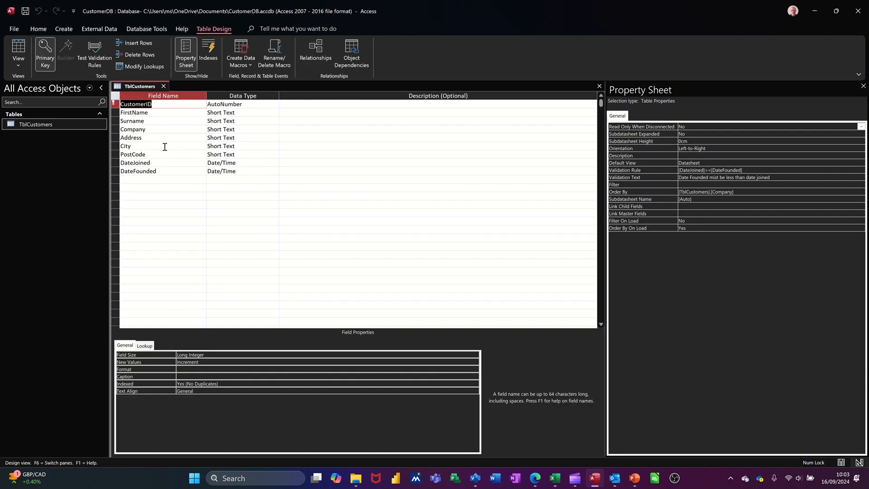
left_click(165, 147)
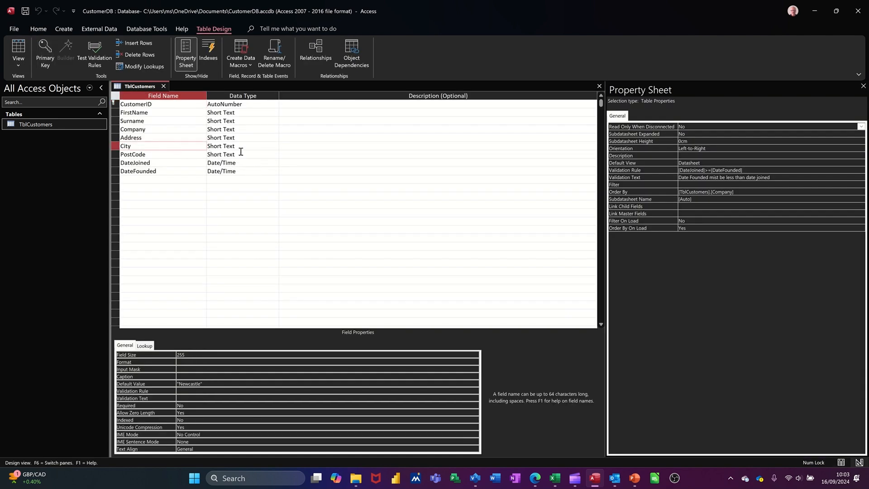
left_click(264, 149)
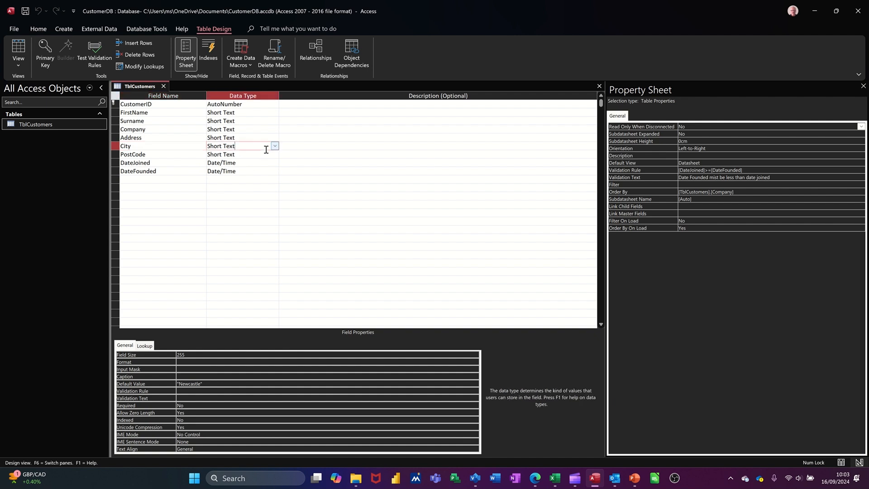
left_click(274, 147)
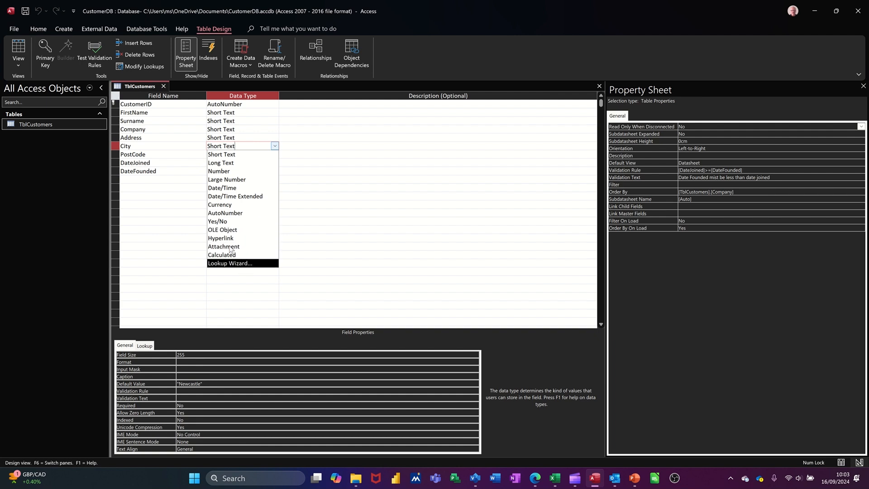
left_click(160, 139)
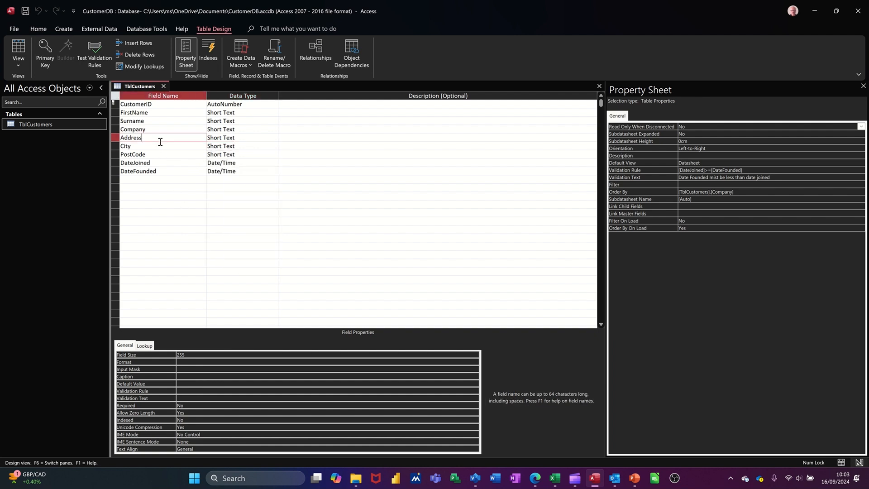
- Change the City field's lookup Display Control to Combo Box
left_click(160, 146)
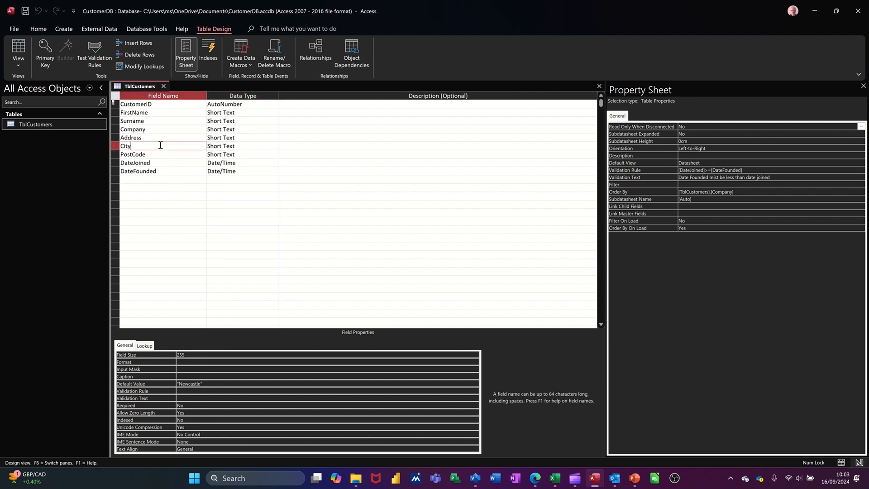
left_click(149, 347)
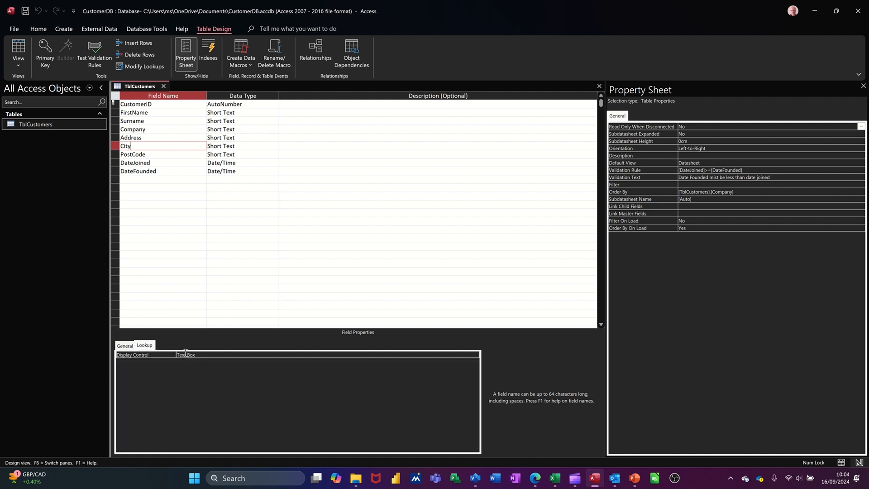
left_click(235, 354)
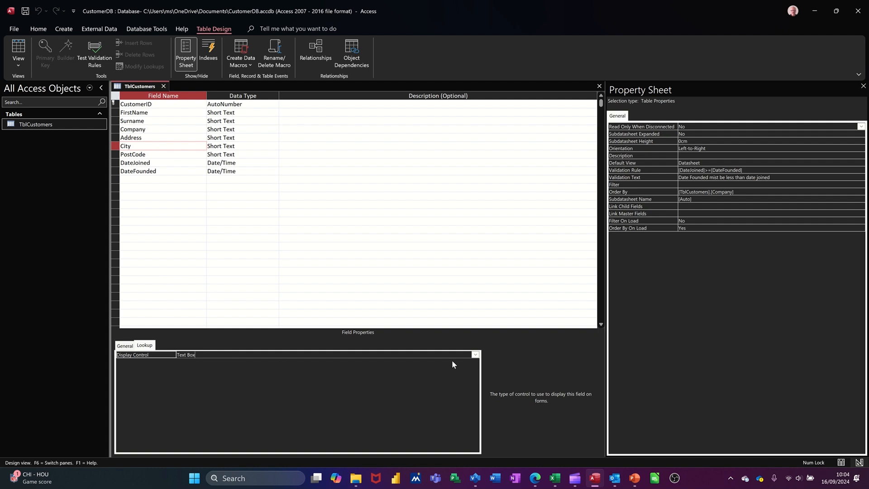
left_click(474, 355)
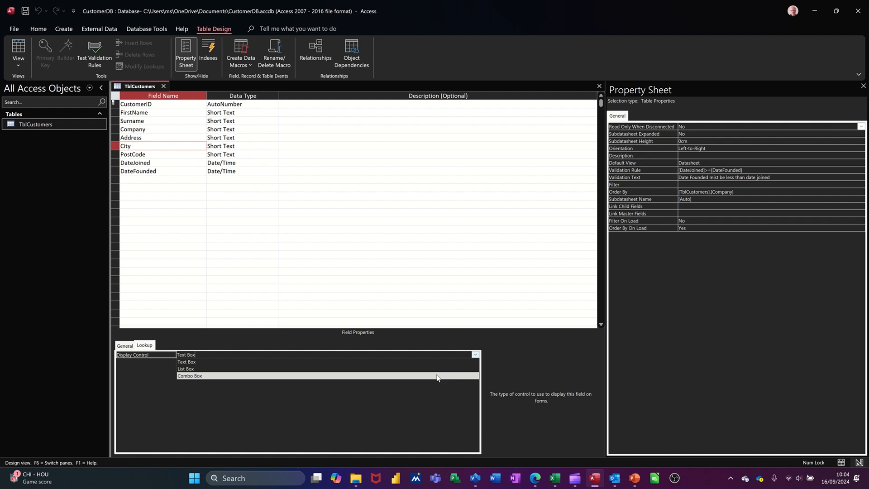
left_click(437, 376)
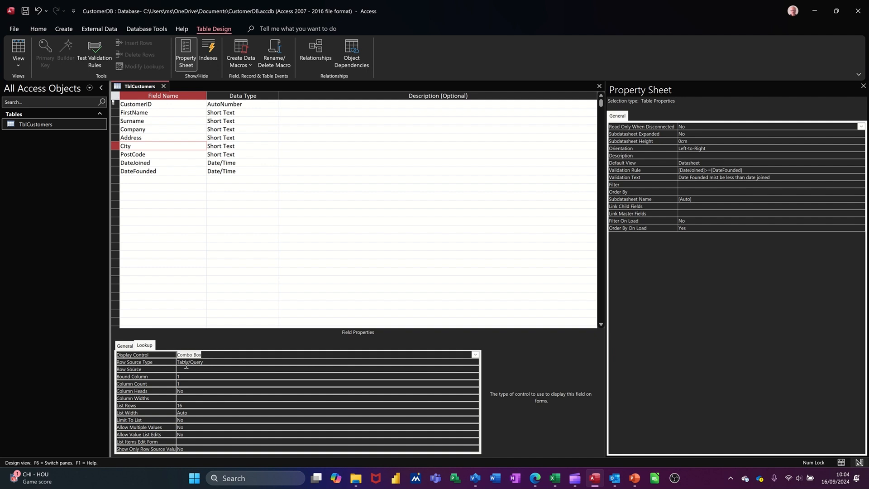
- Set the City lookup's Row Source Type to Value List and its Row Source to Leeds;Newcastle;Sunderland;Deby;Braford
left_click(218, 364)
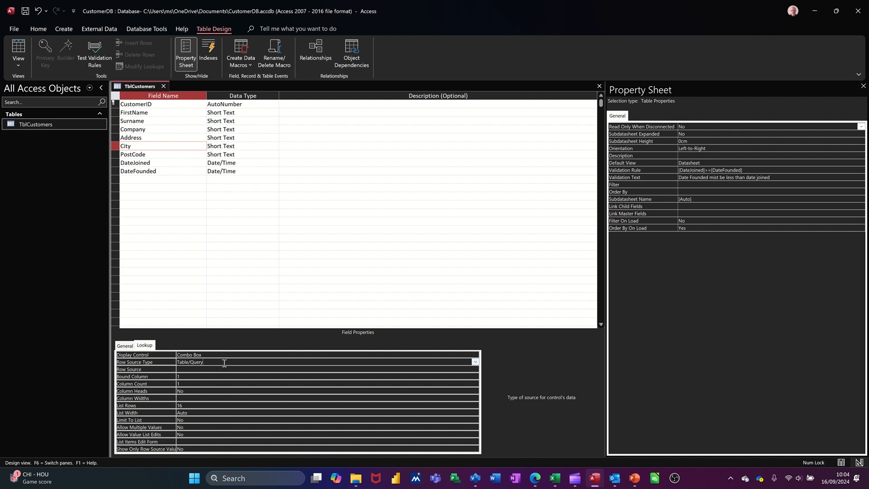
left_click(475, 362)
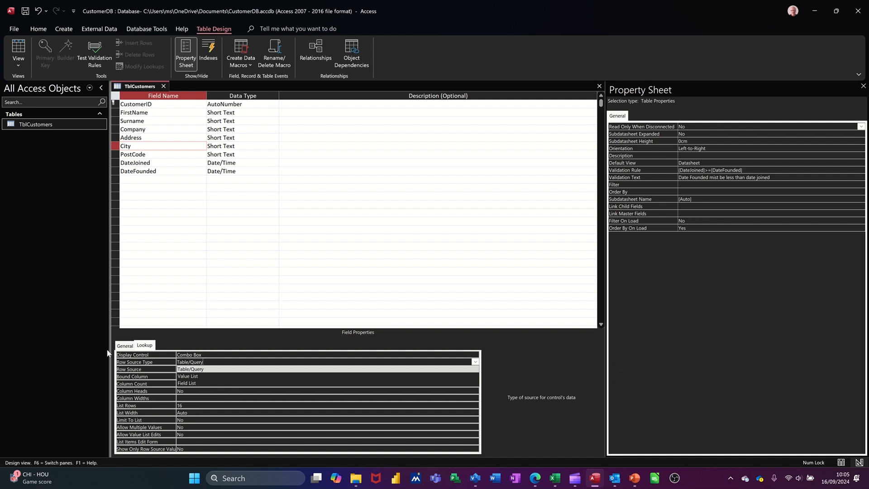
left_click(197, 376)
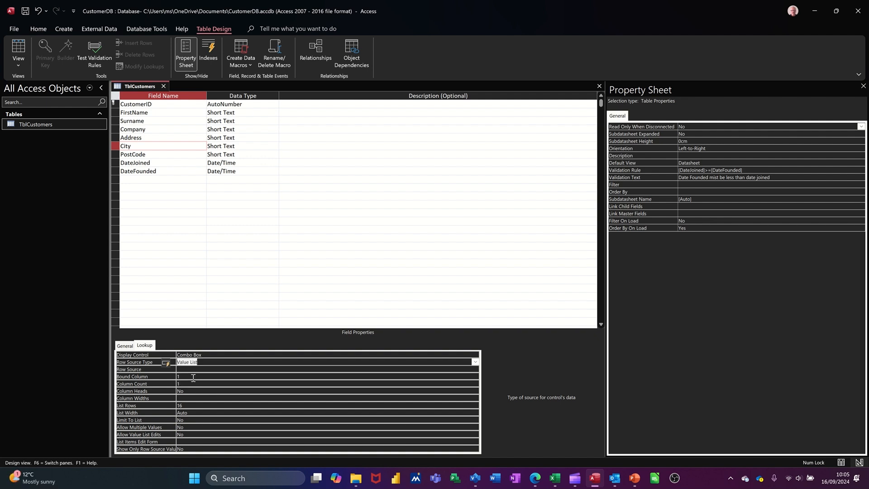
left_click(192, 370)
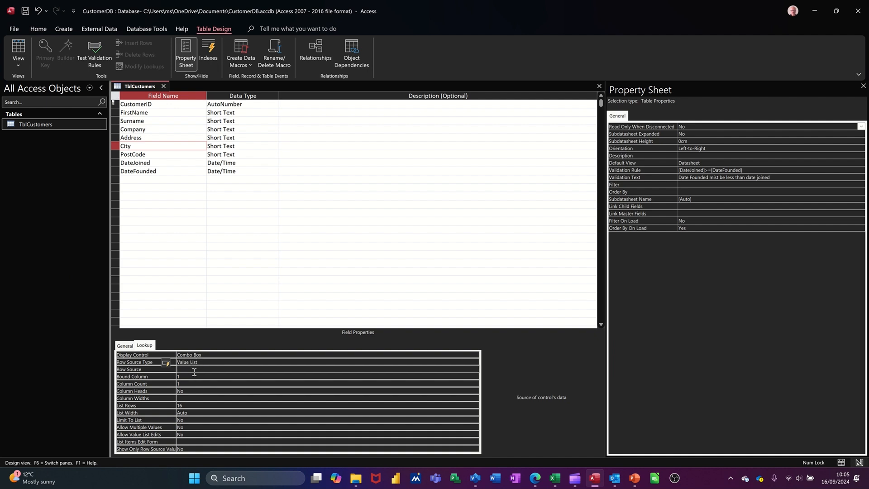
type("Leeds;Newcastle;Sunderland;Deby")
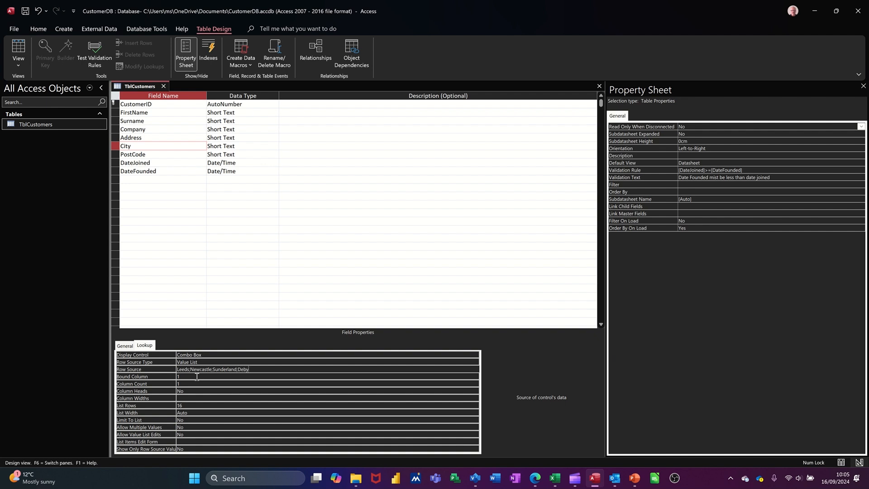
type(";Braford")
left_click(287, 374)
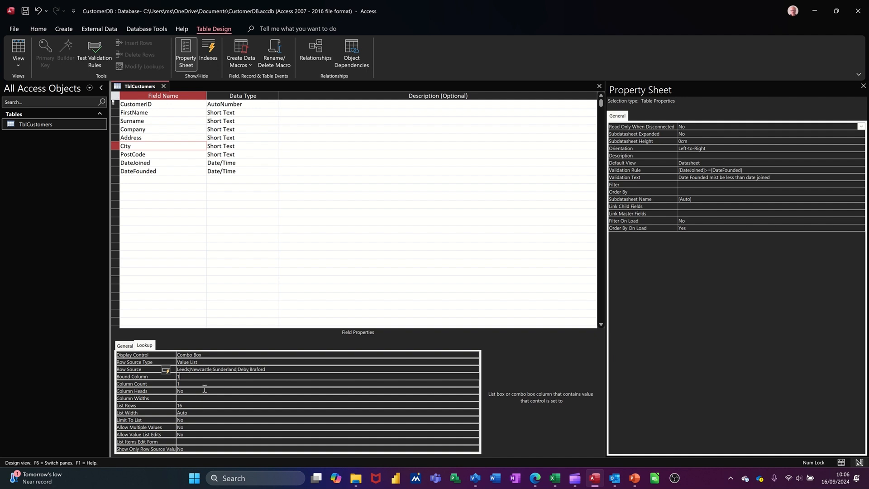
- Save the table design and check the City drop-down list of record 10 in Datasheet view
left_click(25, 10)
left_click(22, 50)
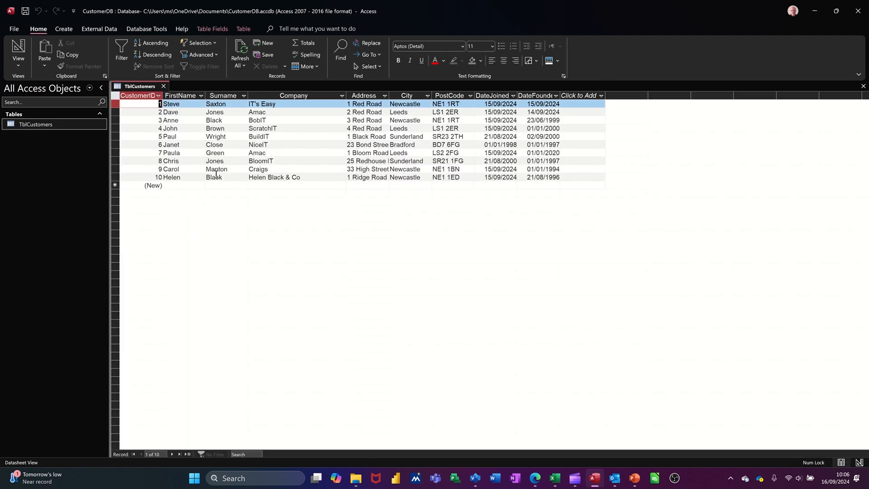
left_click(416, 177)
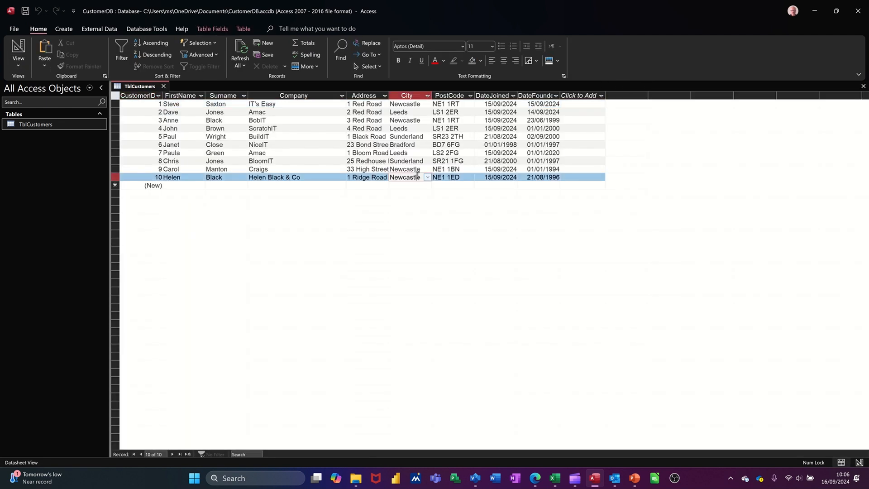
left_click(427, 177)
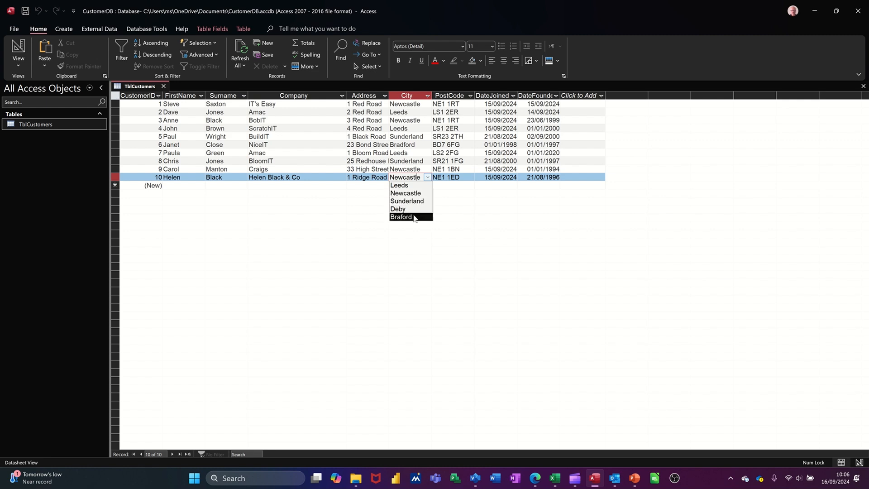
left_click(428, 179)
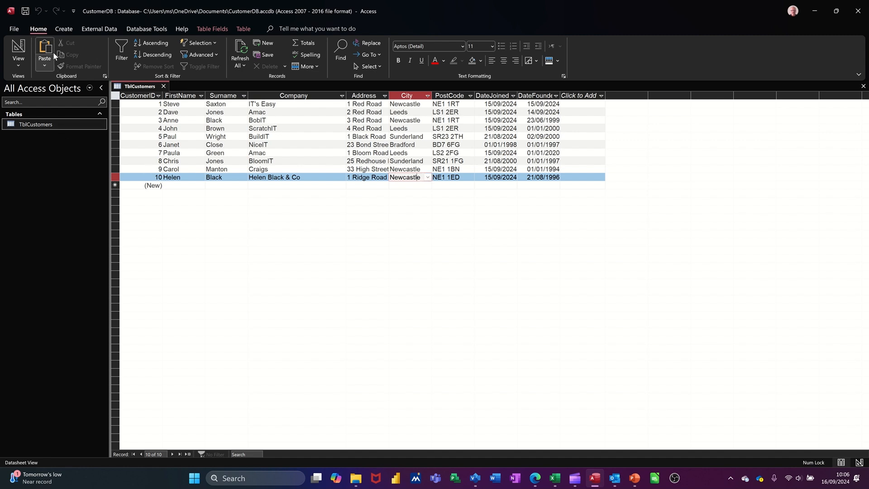
- Create a new table in Design view with one Short Text field named City
left_click(63, 30)
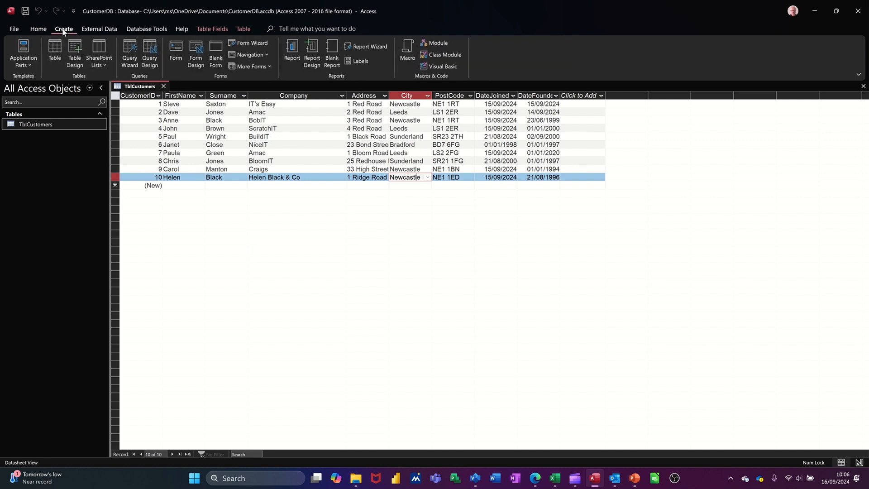
left_click(73, 53)
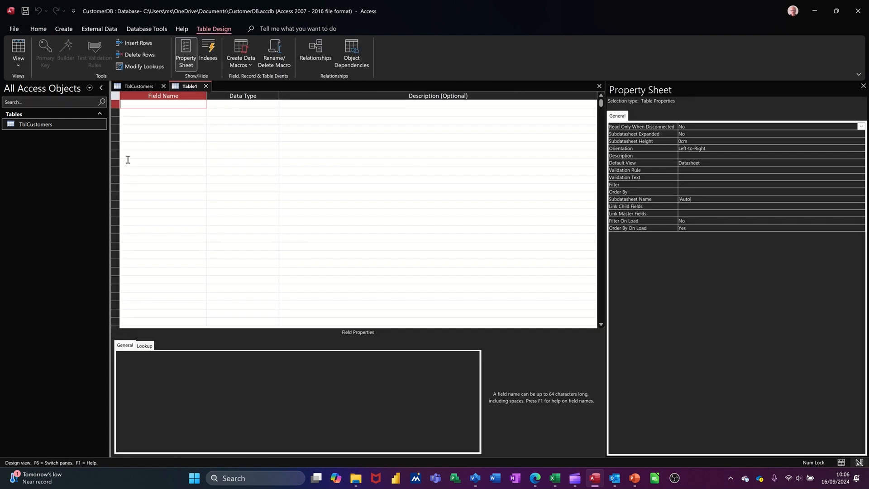
type("City")
key("Tab")
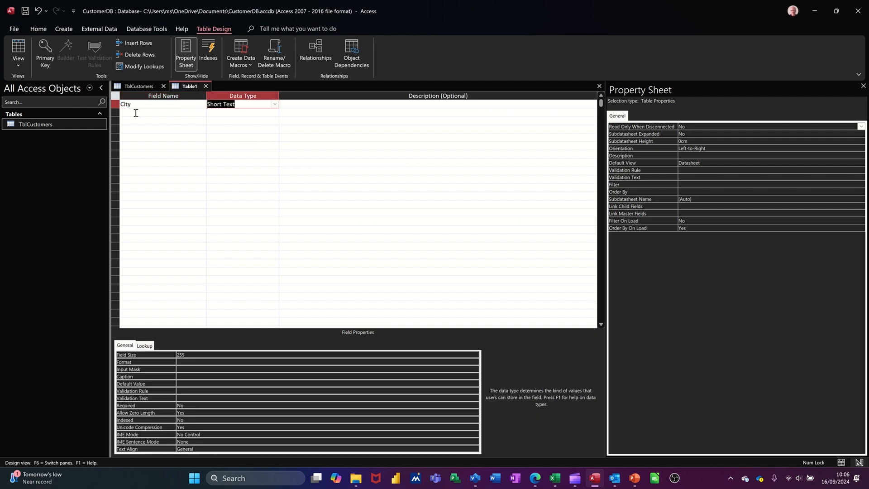
- Save the new table as TblCitiesLU without creating a primary key
left_click(26, 11)
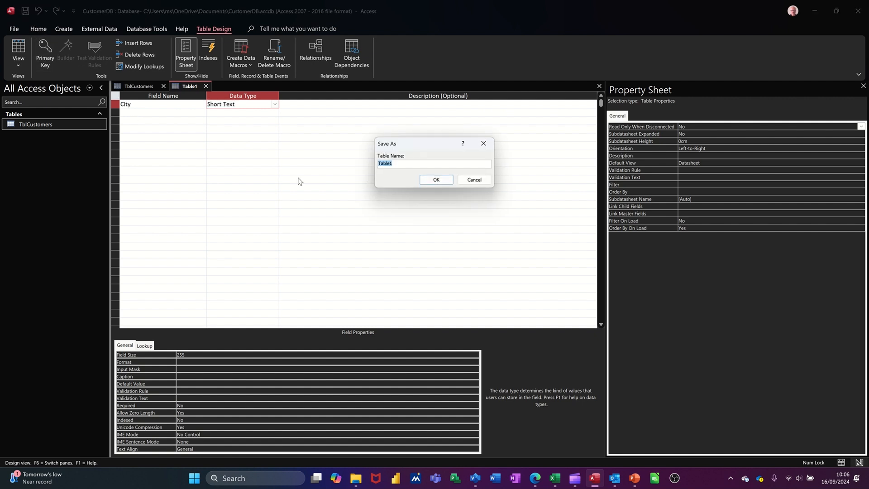
type("T")
left_click(425, 180)
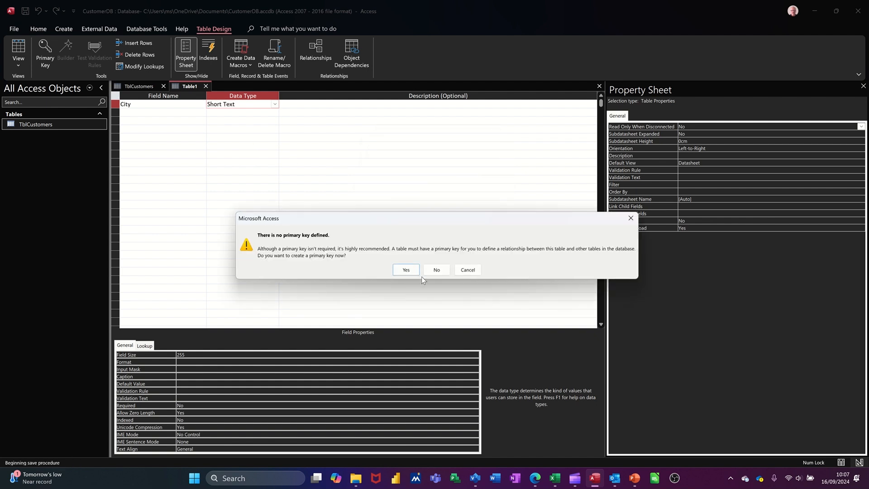
left_click(439, 270)
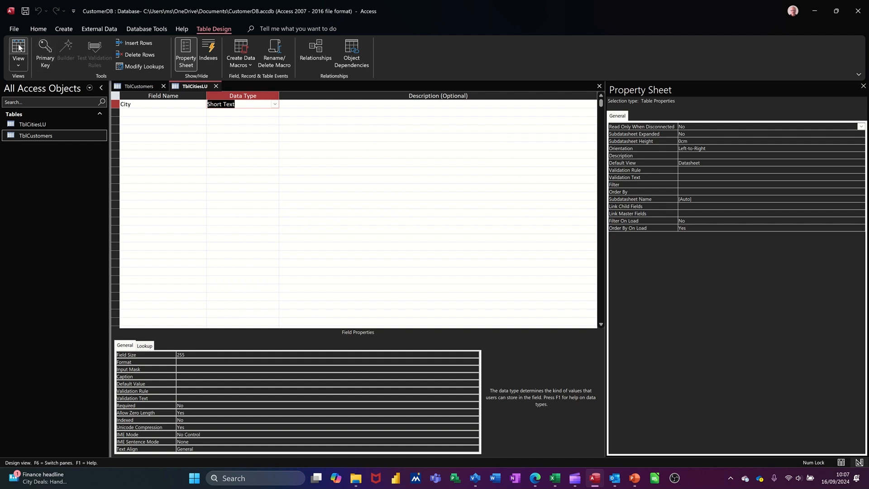
- Enter Leeds, Bradford, Newcastle, Sunderland, Derby, Manchester, London and Glasgow as records in TblCitiesLU, and close the table
left_click(19, 47)
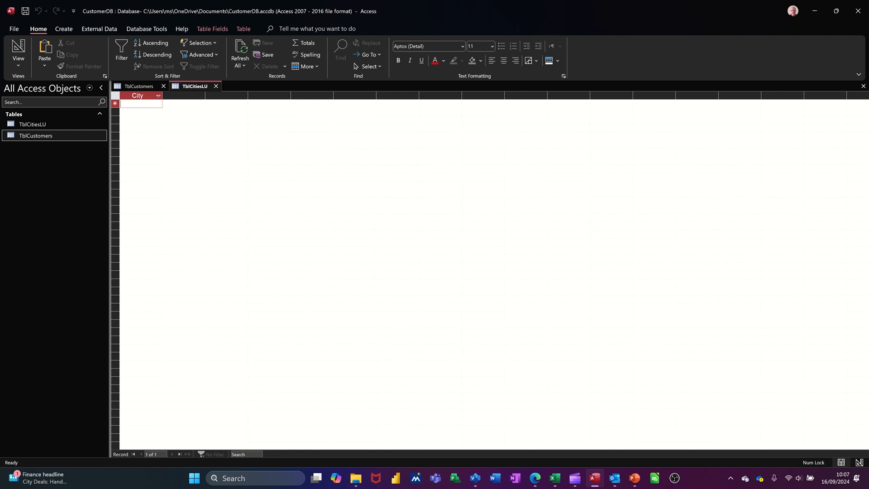
type("Leeds Bradford Newcastle Sunderland Derby Manchester London Glasgow")
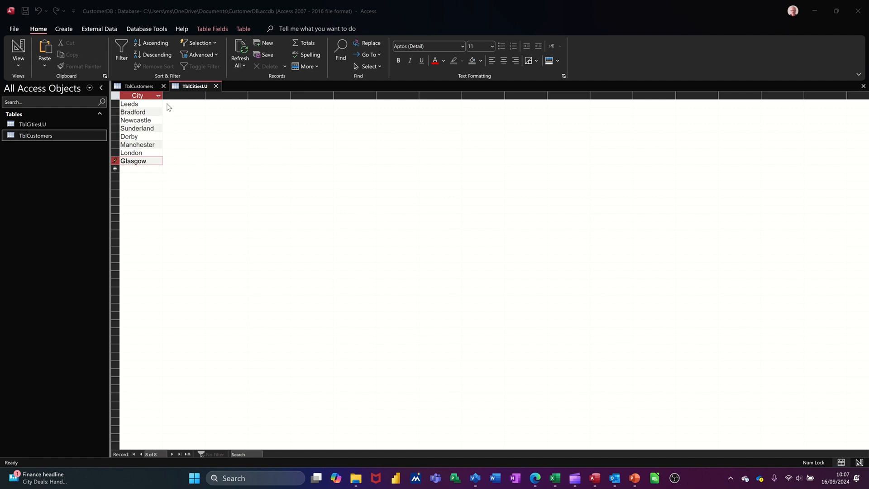
left_click(215, 86)
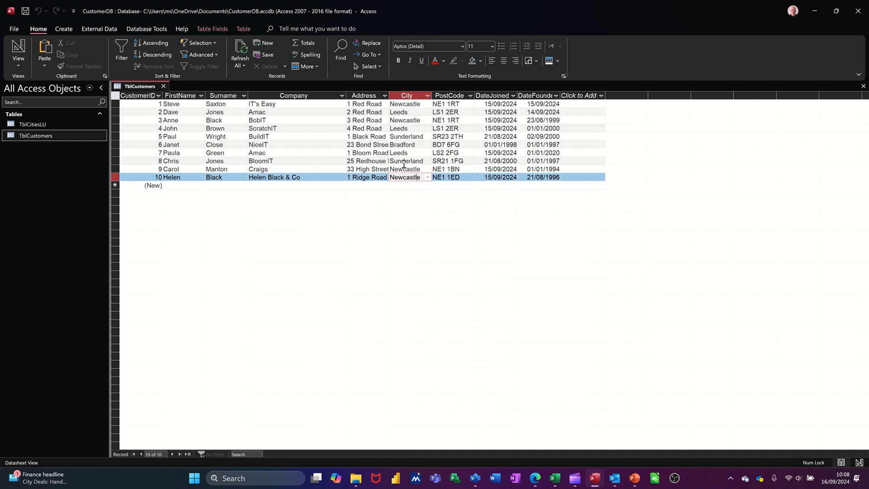
- In the TblCustomers design, set the City lookup's Row Source Type to Table/Query and clear its Row Source
left_click(18, 47)
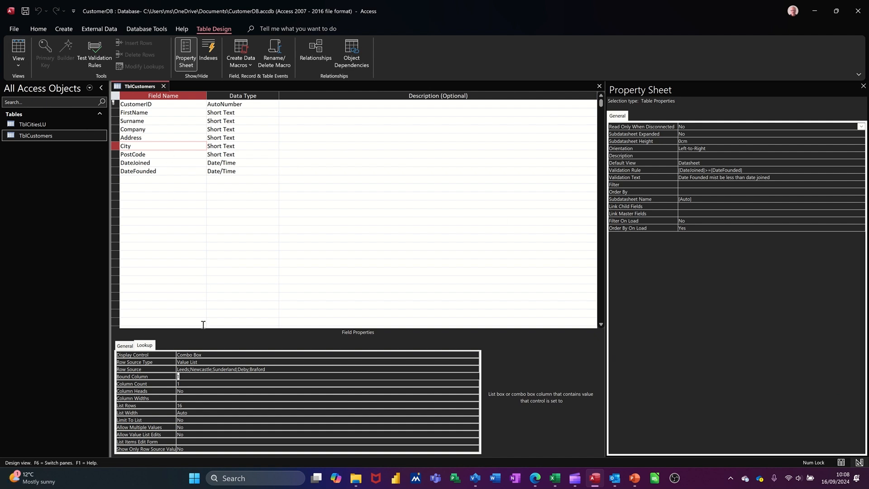
left_click(213, 362)
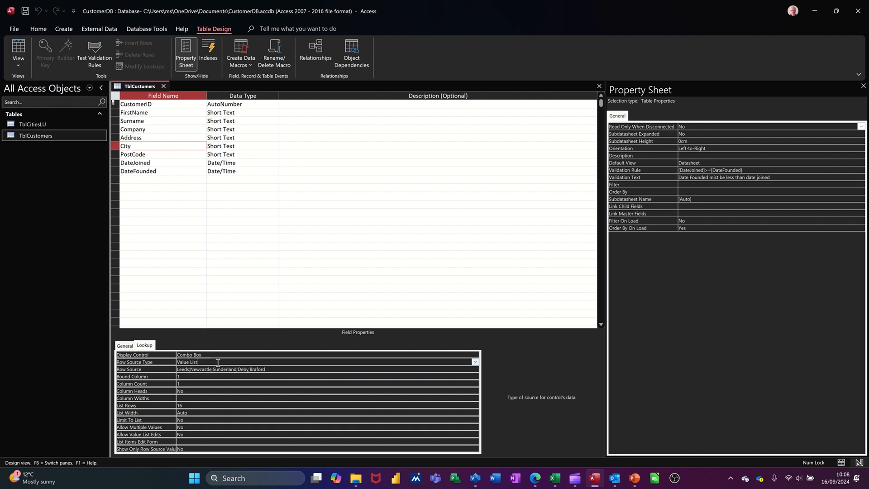
left_click(475, 361)
left_click(356, 369)
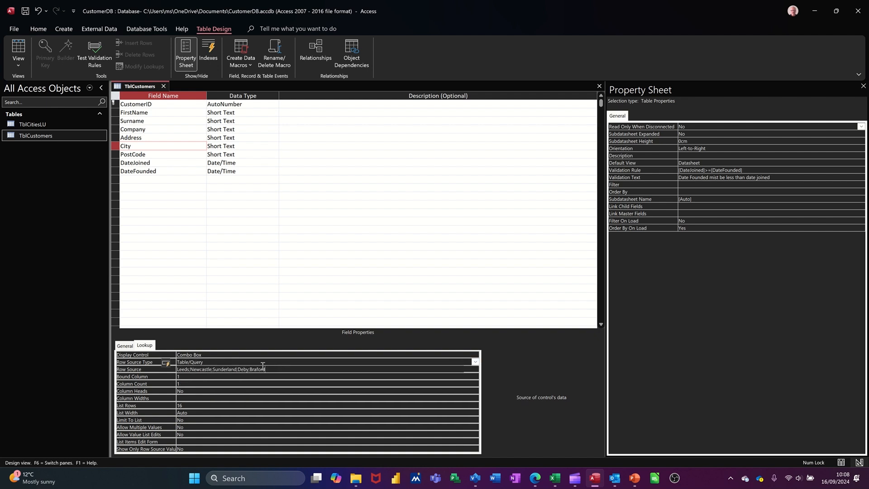
left_click(172, 369)
key("Delete")
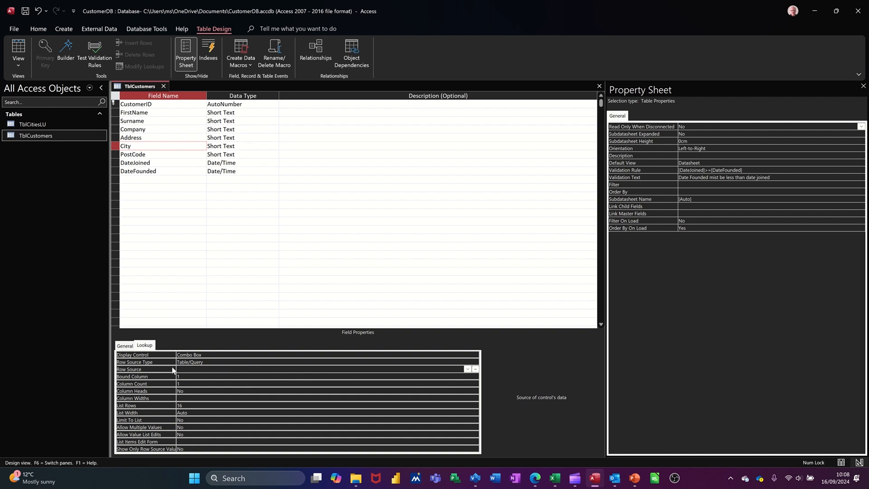
- Set the City lookup's Row Source to TblCitiesLU, save TblCustomers and switch it to Datasheet view
left_click(467, 368)
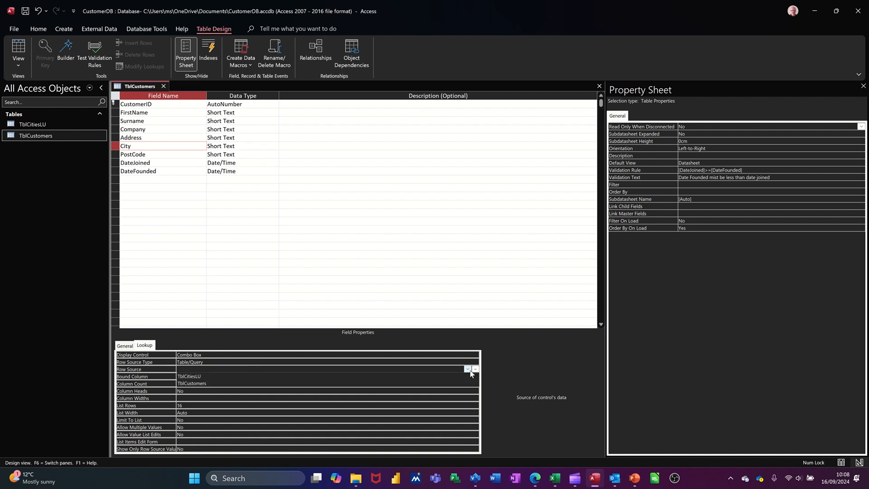
left_click(387, 377)
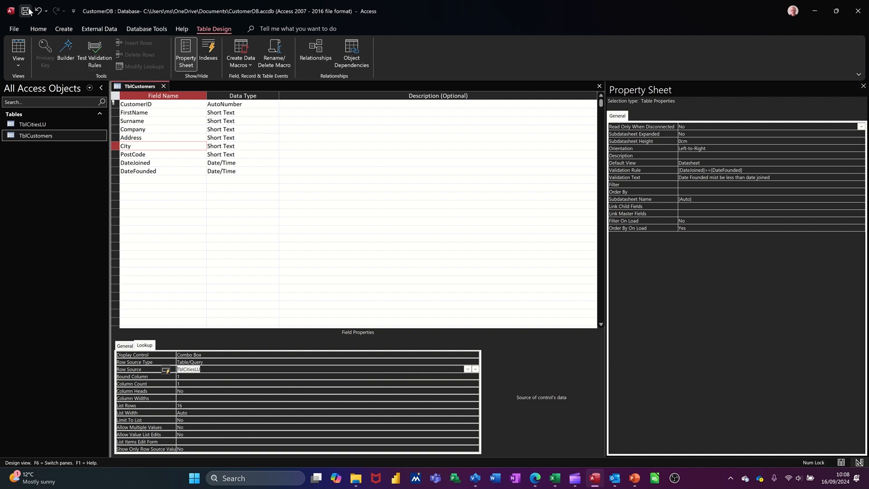
left_click(19, 48)
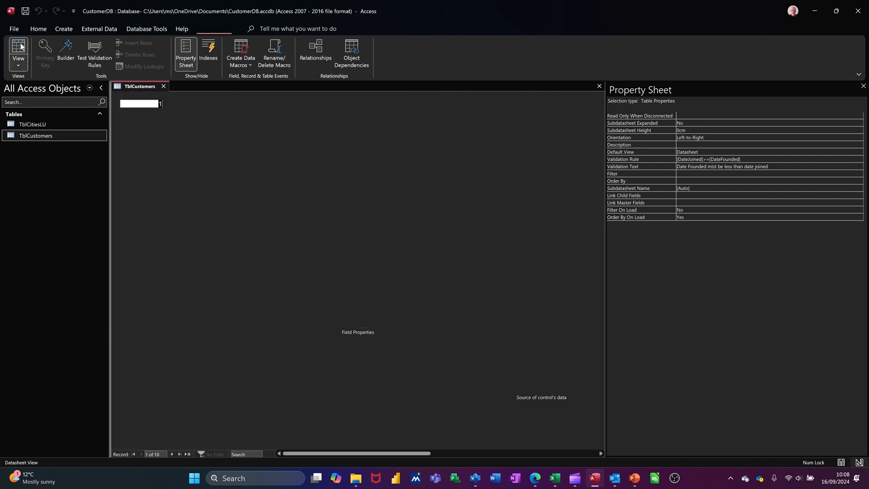
- Check the choices offered by the City combo box in the last customer record, and close TblCustomers
left_click(412, 177)
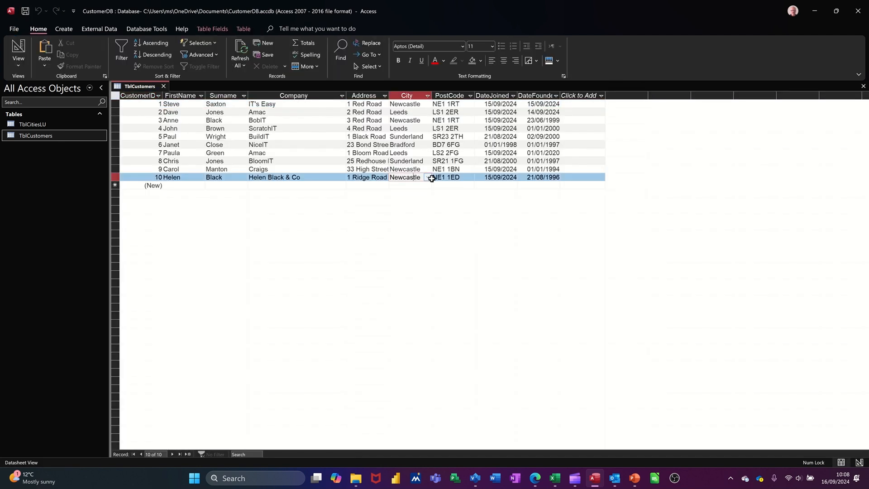
left_click(428, 177)
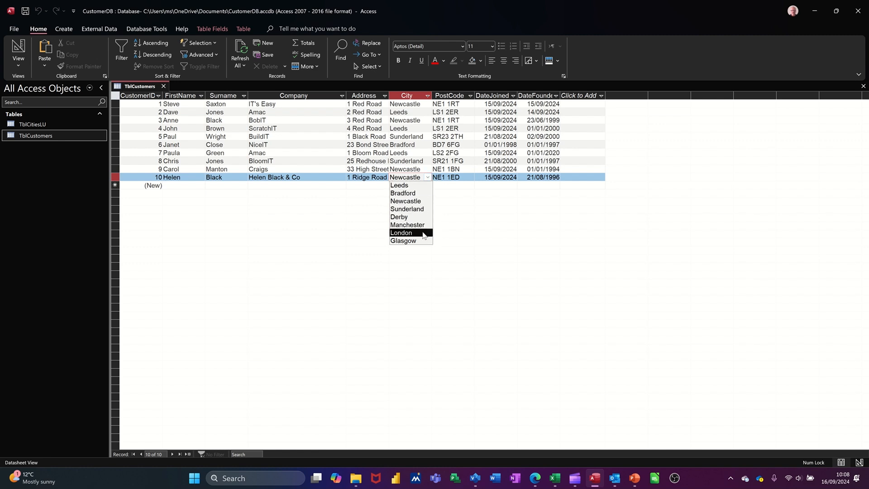
left_click(429, 178)
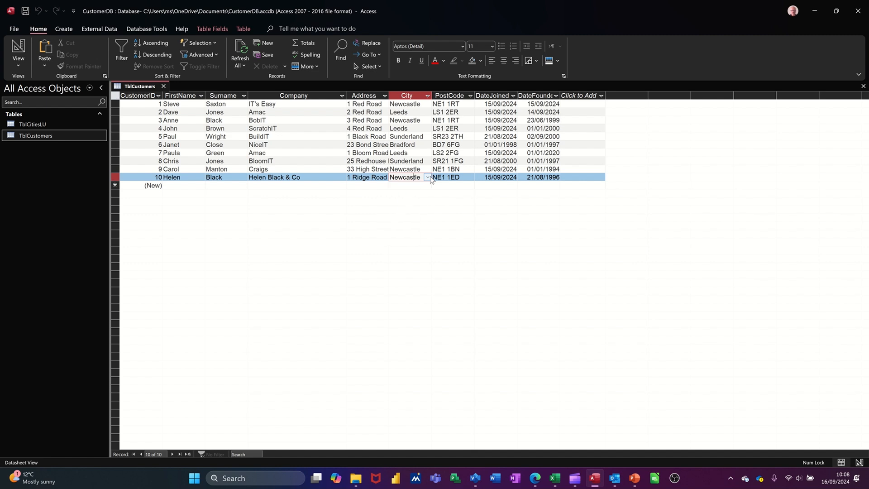
left_click(164, 86)
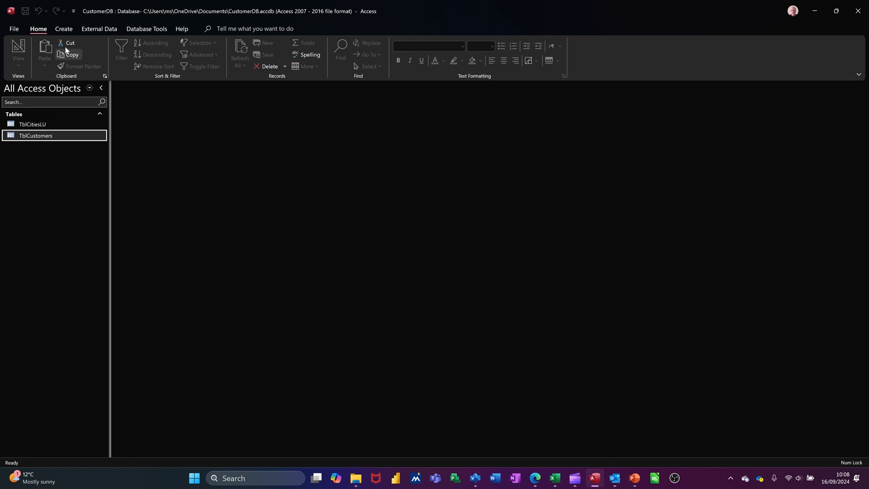
- Create a new table in Design view with one Short Text field named Item
left_click(64, 30)
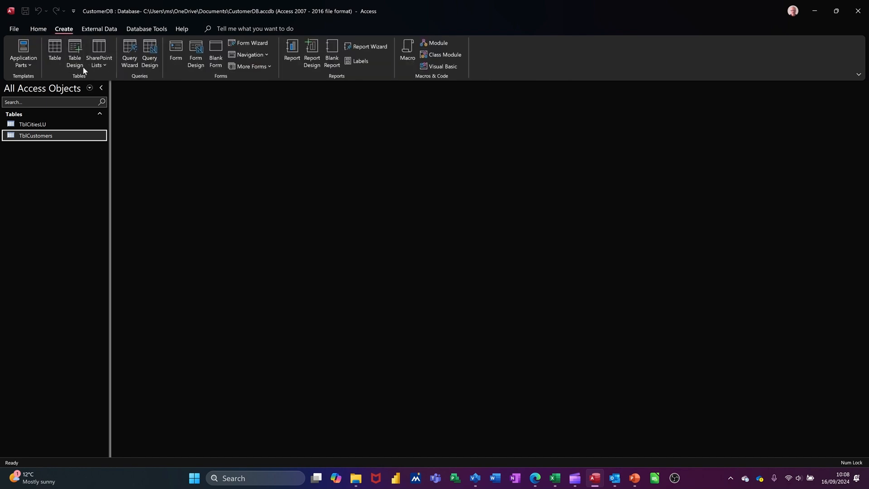
left_click(75, 55)
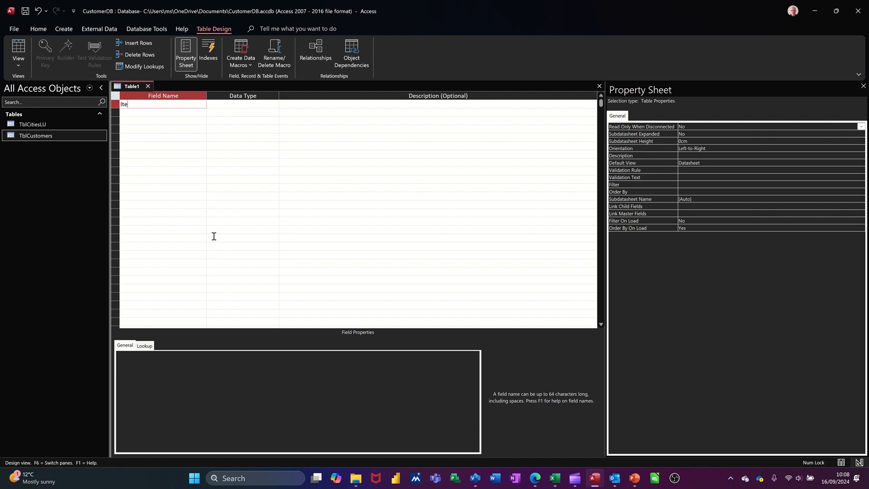
left_click(206, 161)
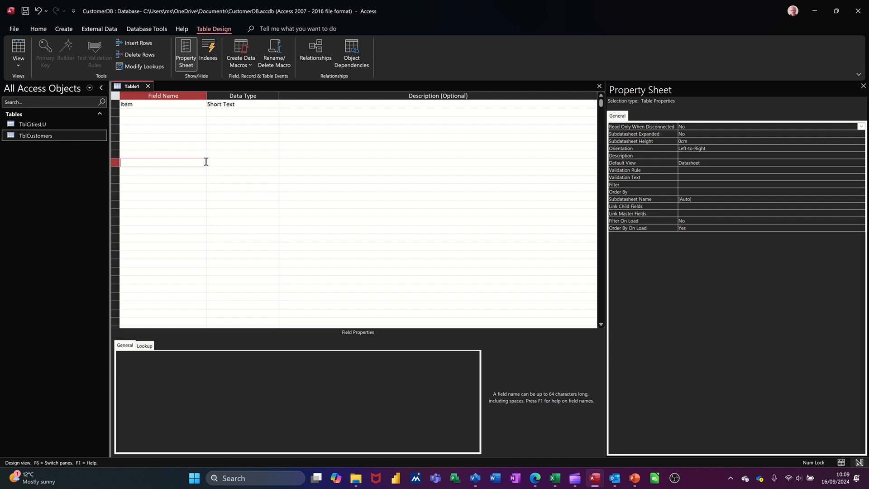
- Save the new table as TblItem without creating a primary key
left_click(25, 11)
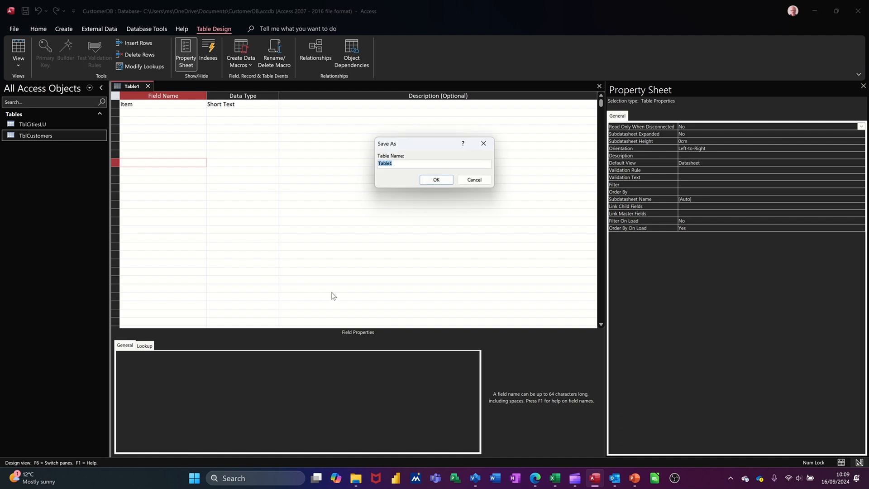
type("T")
key("Return")
left_click(411, 270)
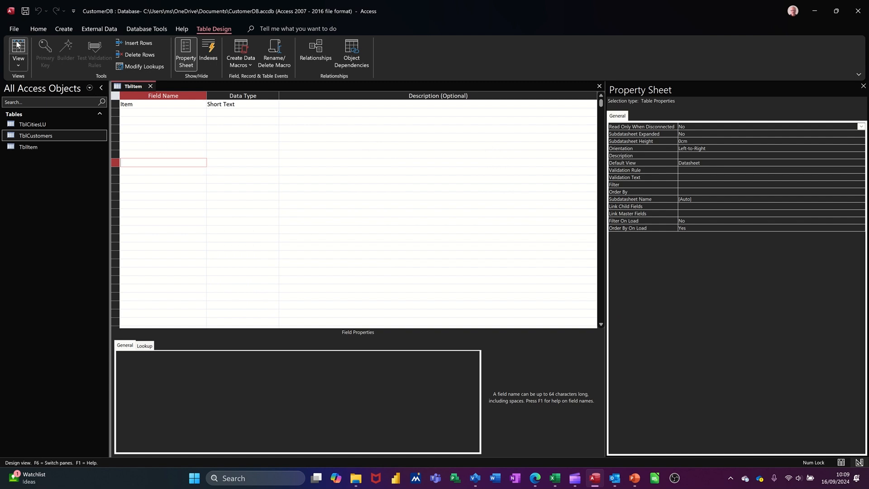
- Make the Item field's lookup a Combo Box with Row Source Type Field List and Row Source TblCustomers, and save TblItem
left_click(137, 104)
left_click(144, 345)
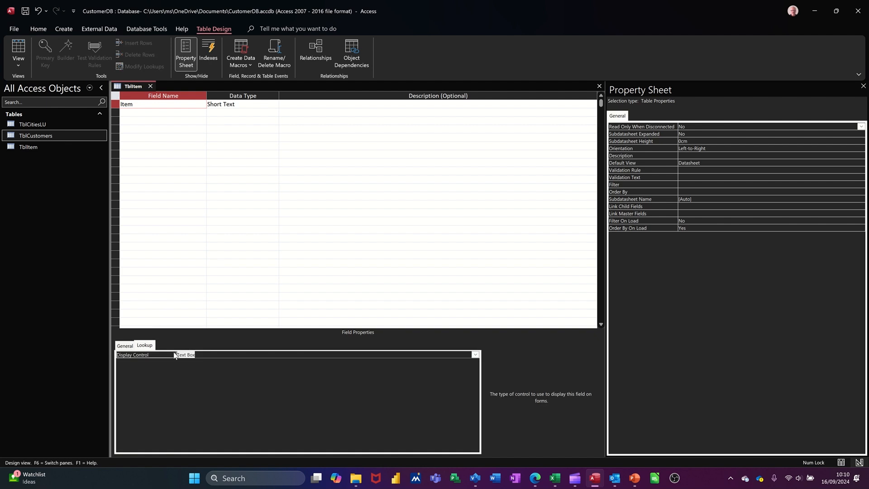
left_click(475, 356)
left_click(416, 375)
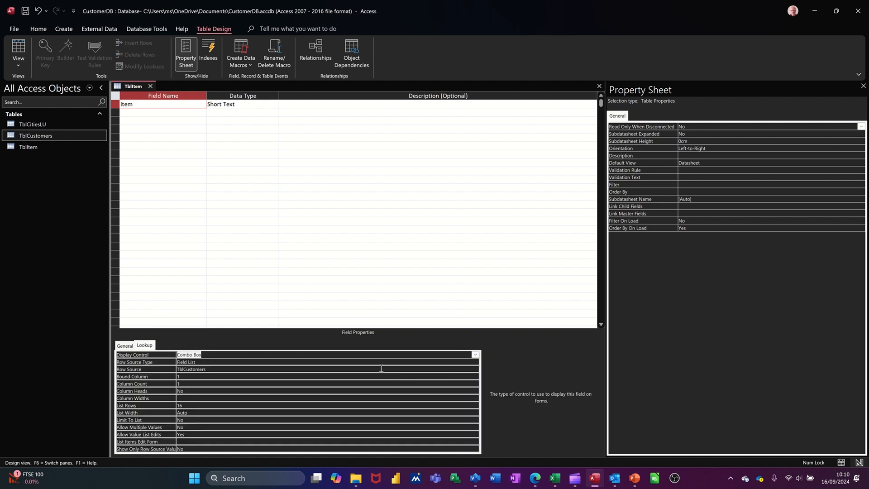
left_click(303, 361)
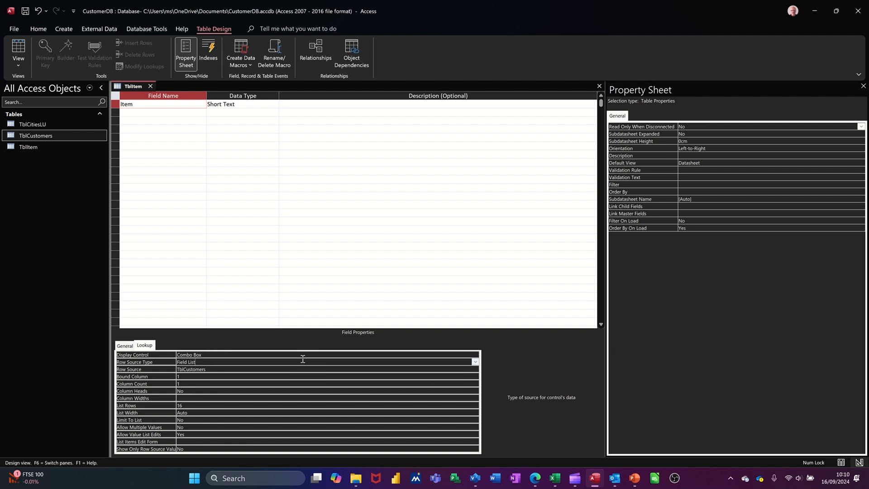
left_click(474, 361)
left_click(474, 362)
left_click(247, 368)
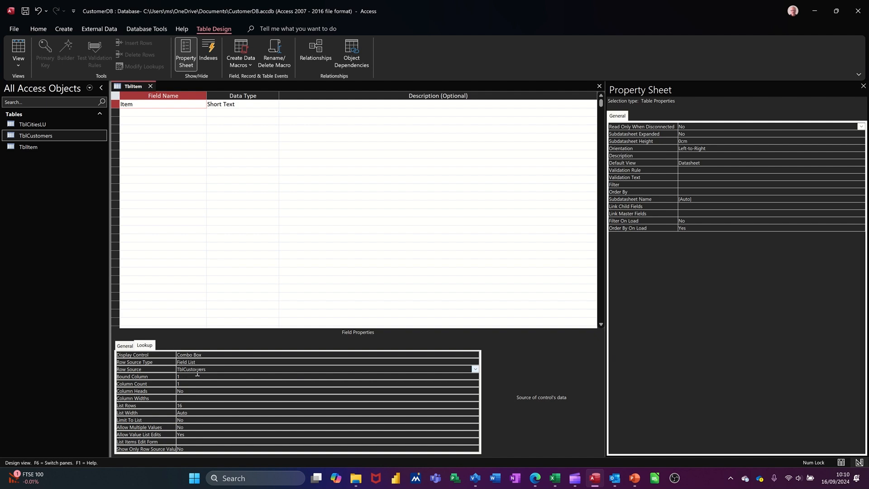
left_click(475, 369)
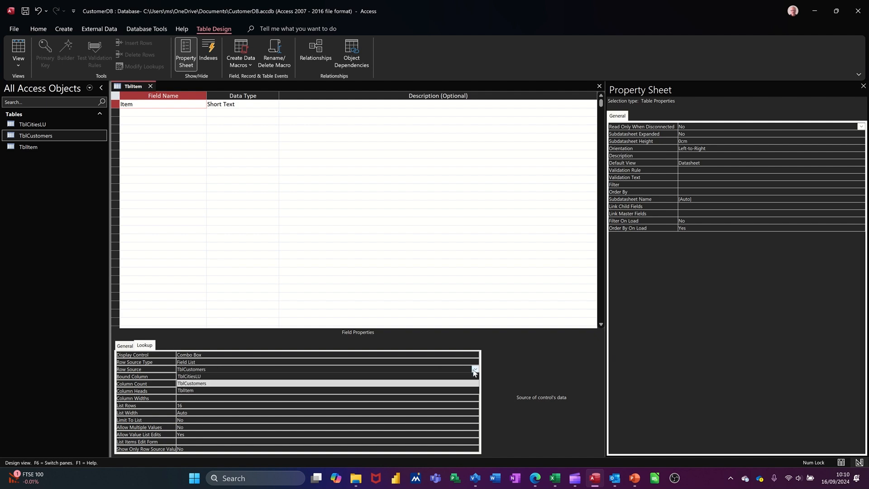
left_click(474, 371)
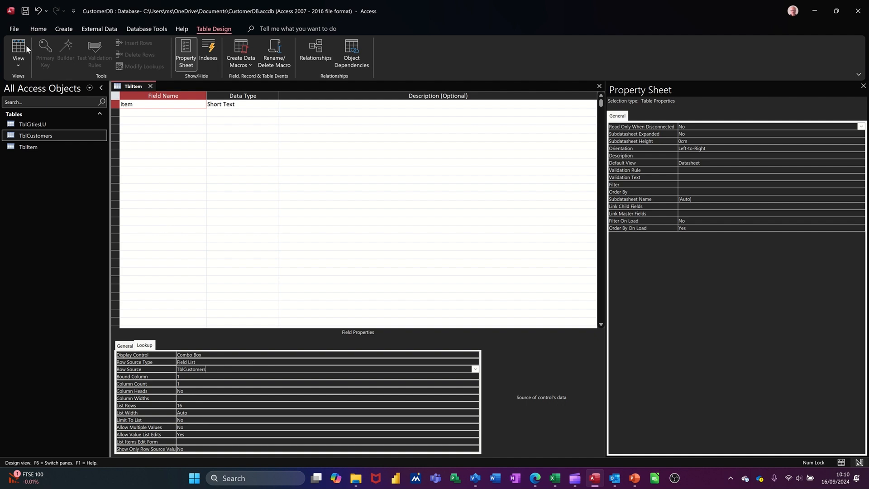
left_click(24, 11)
- Check the choices offered by the Item combo box in Datasheet view, and close TblItem
left_click(18, 46)
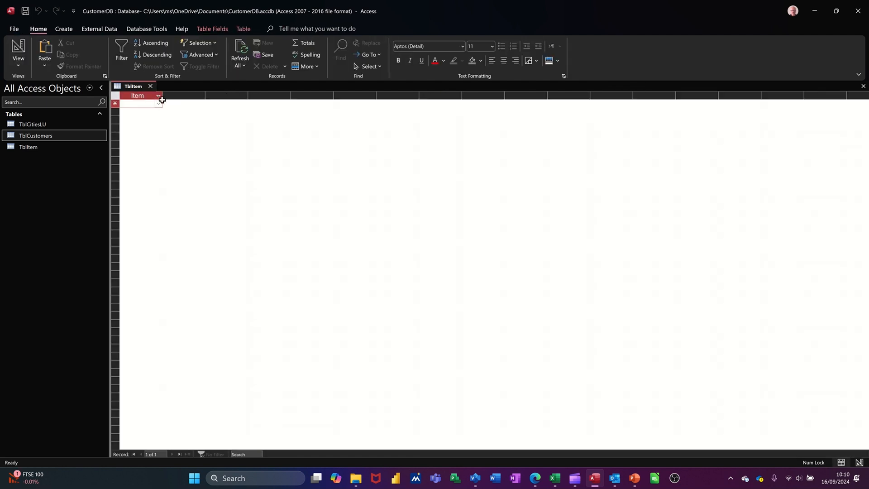
left_click(156, 102)
left_click(159, 103)
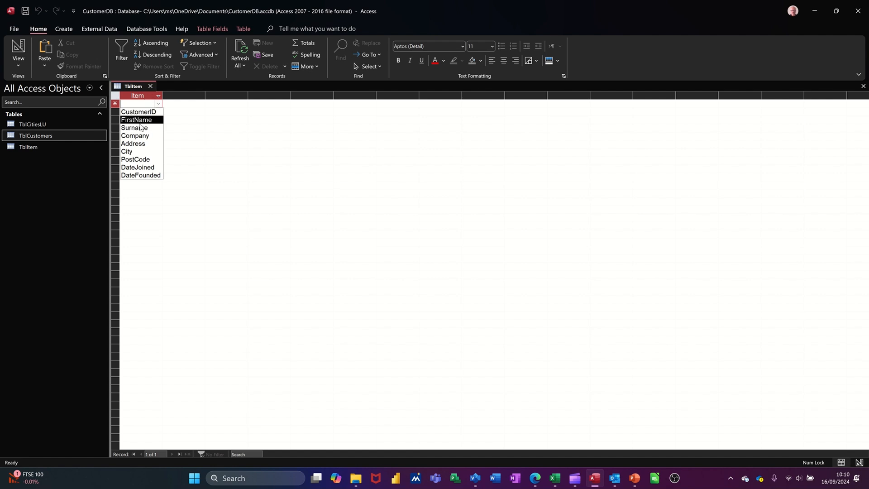
left_click(151, 86)
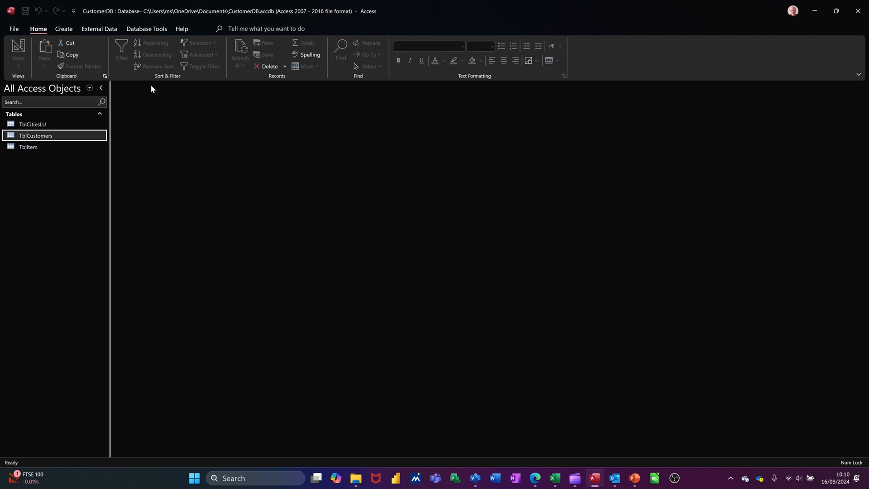
- Open TblItem in Design view to examine the Item field's lookup properties, and close the table
left_click(43, 147)
right_click(43, 148)
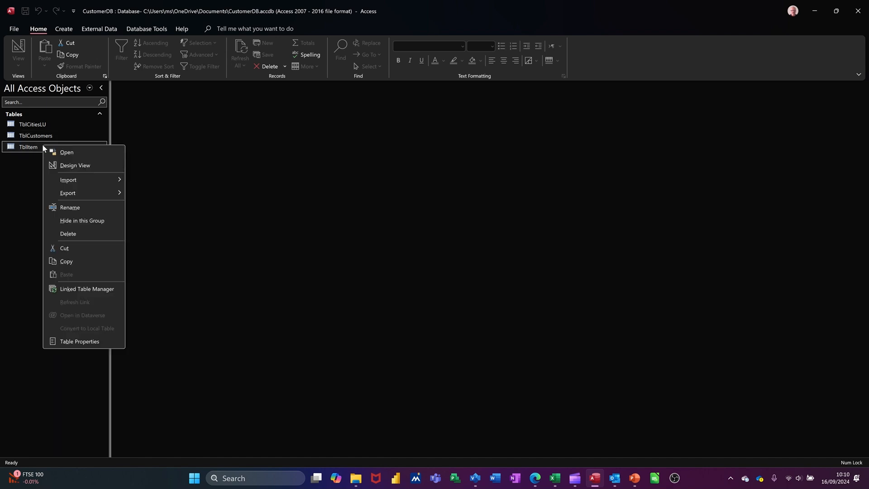
left_click(68, 164)
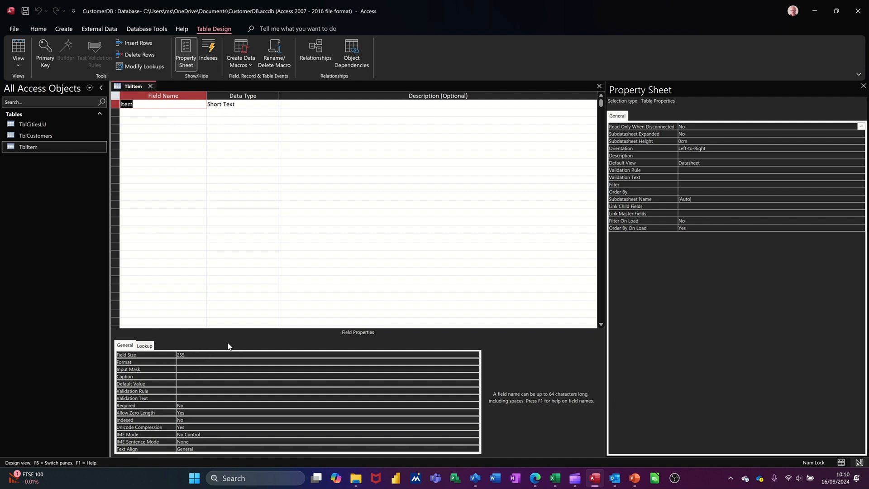
left_click(152, 347)
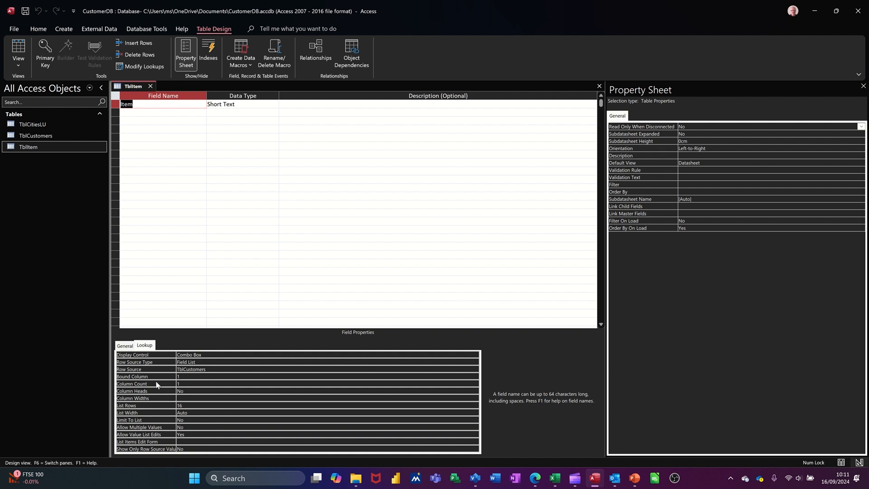
left_click(150, 86)
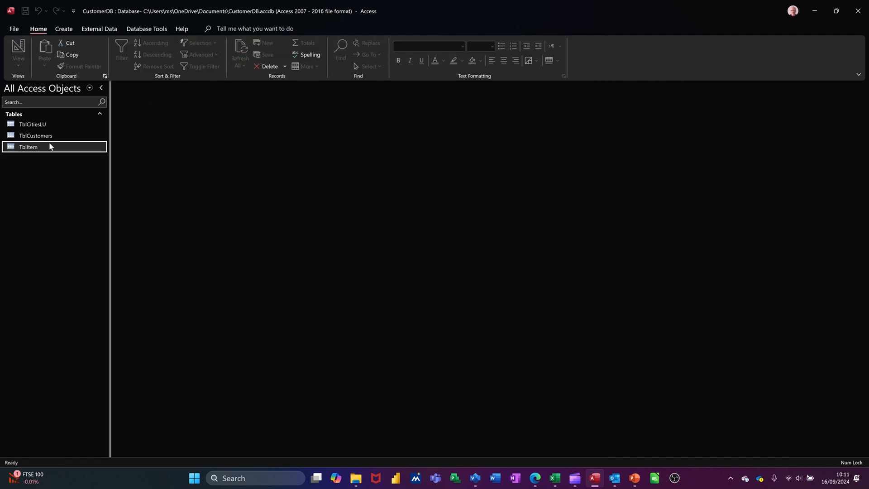
- Create a new table in Design view with Short Text fields named StaffID and FirstName
left_click(61, 29)
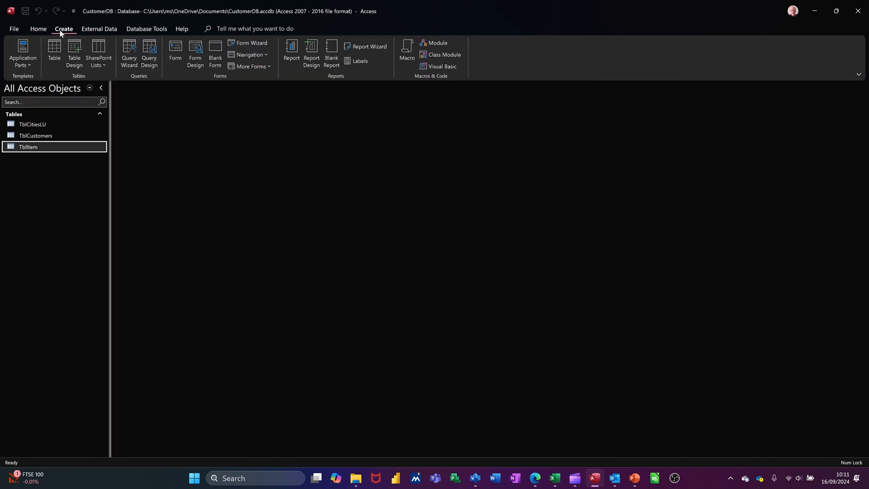
left_click(74, 53)
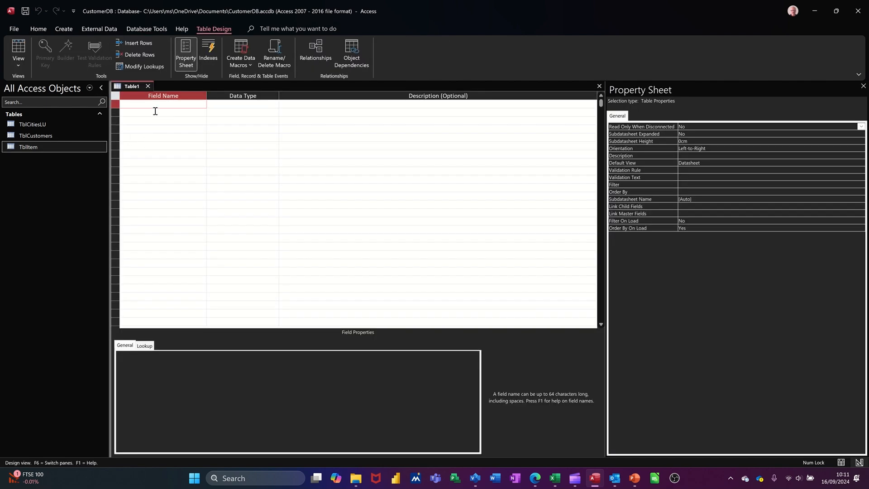
type("StaffID")
left_click(155, 111)
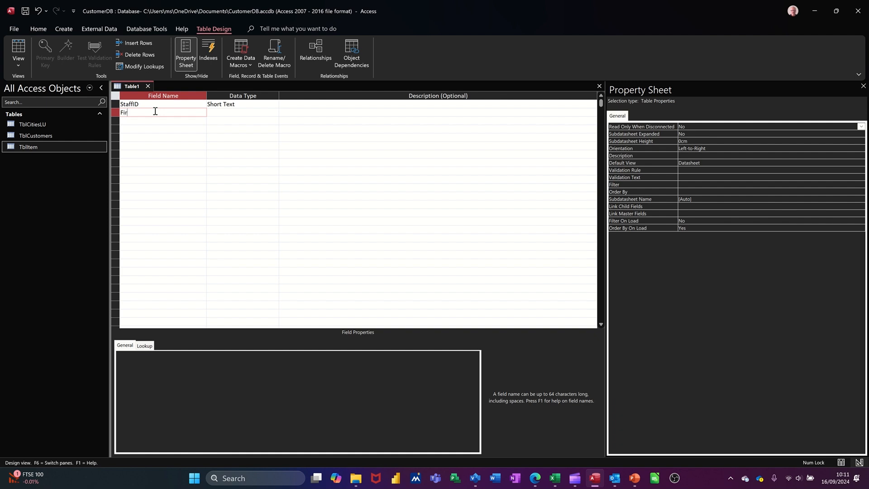
type("First Name")
key("BackSpace")
key("BackSpace")
key("BackSpace")
key("BackSpace")
type("Name")
key("Tab")
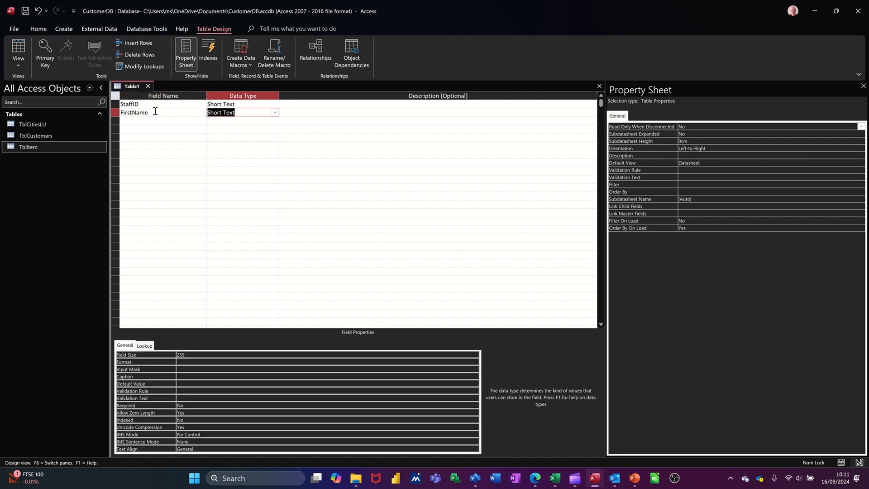
- Add a Short Text field named Surname and a Number field named Customer to the new table
left_click(156, 119)
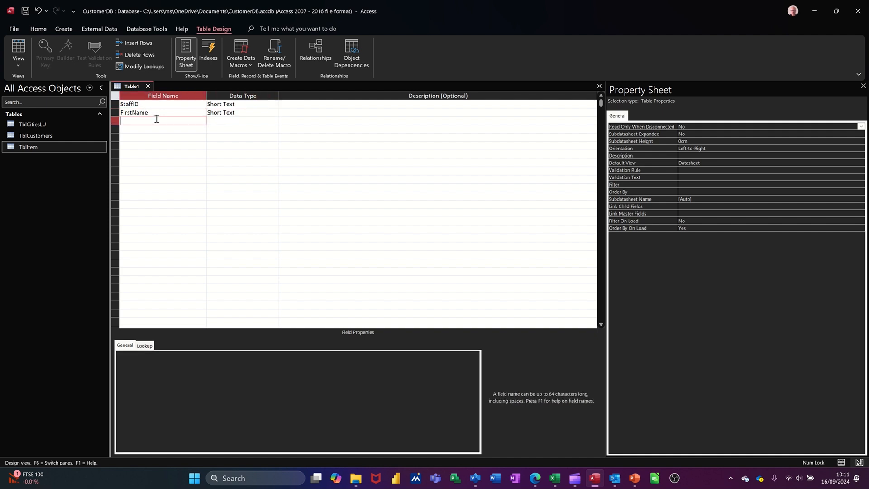
type("Surname")
left_click(161, 130)
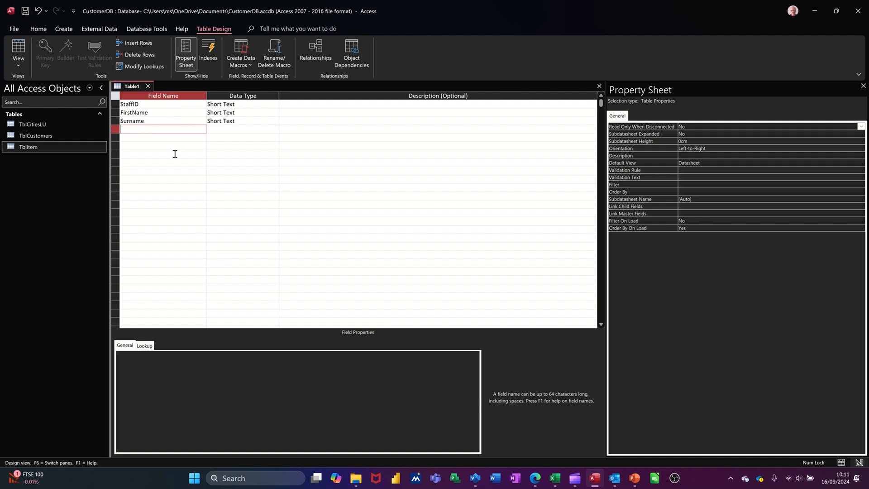
type("Customer")
key("Tab")
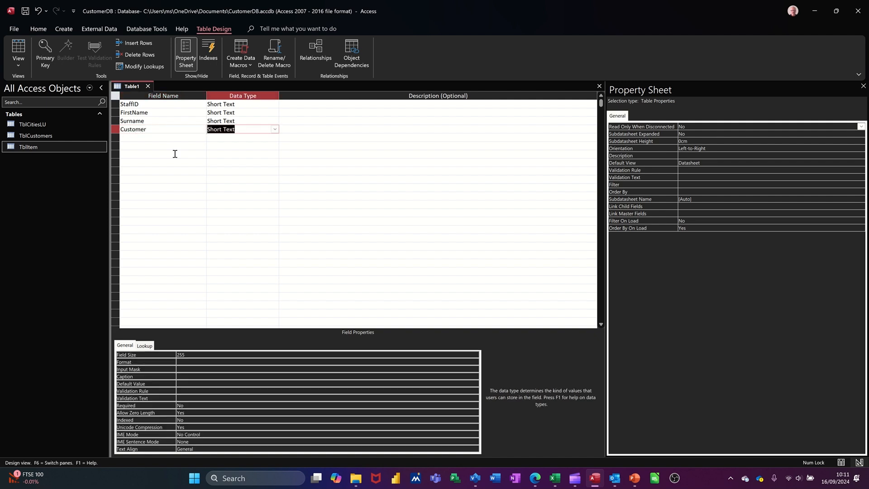
type("number")
- Change the StaffID field's data type to AutoNumber
left_click(151, 104)
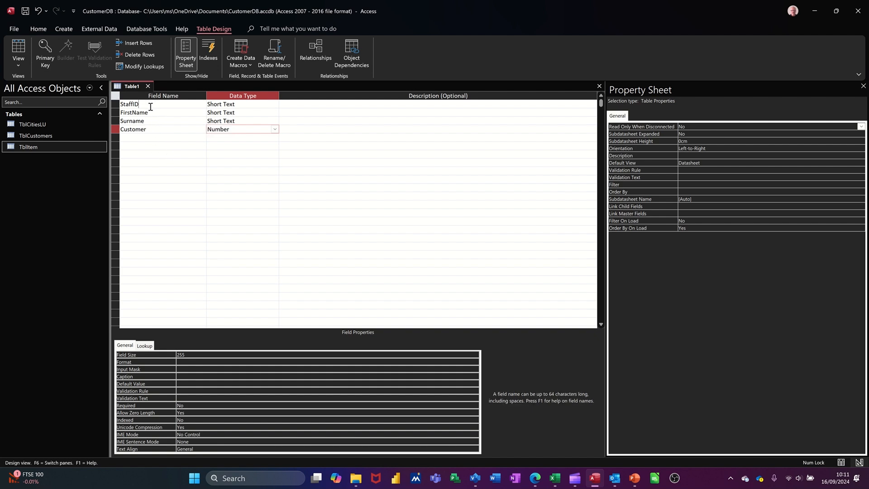
key("Tab")
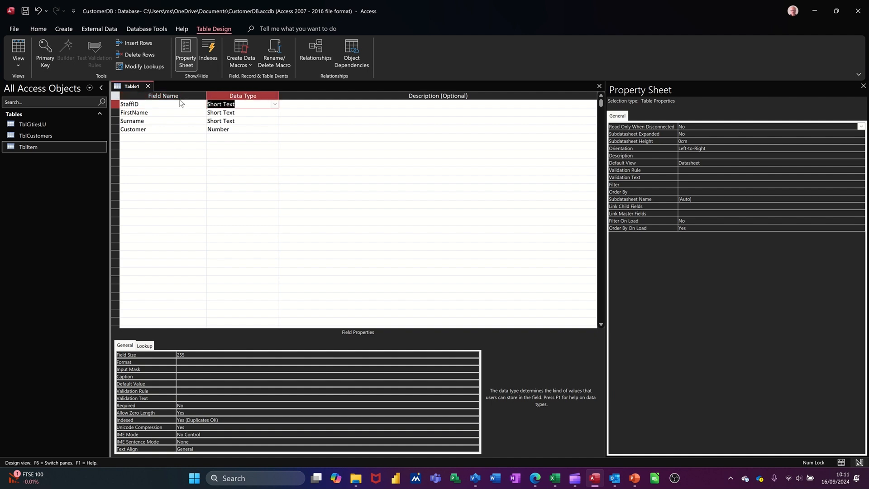
type("autoNumber")
left_click(176, 104)
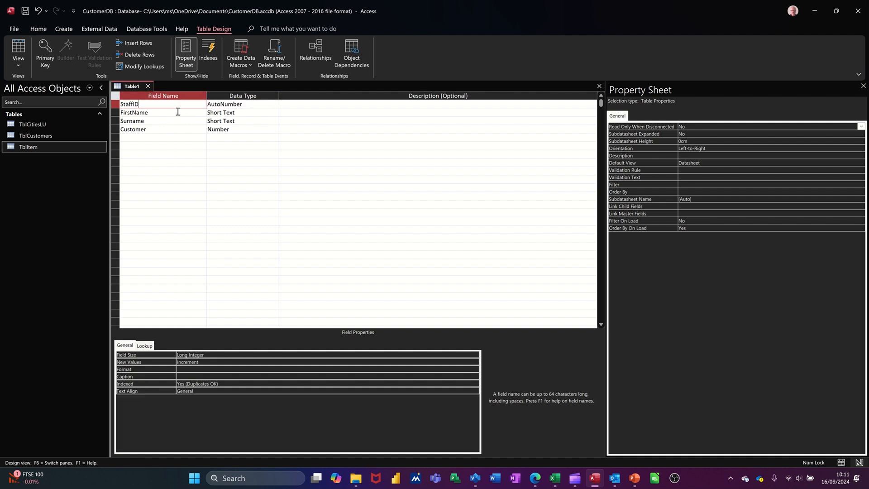
- Make StaffID the primary key and save the new table as TblStaff
left_click(45, 55)
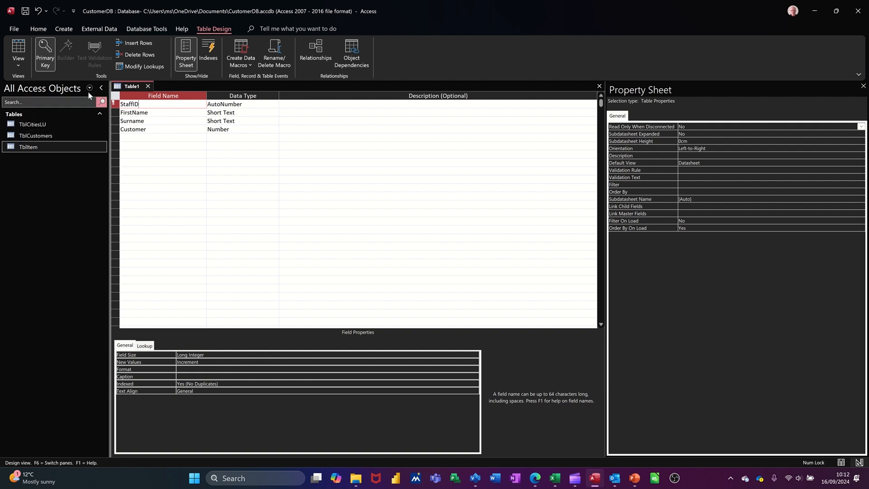
left_click(26, 11)
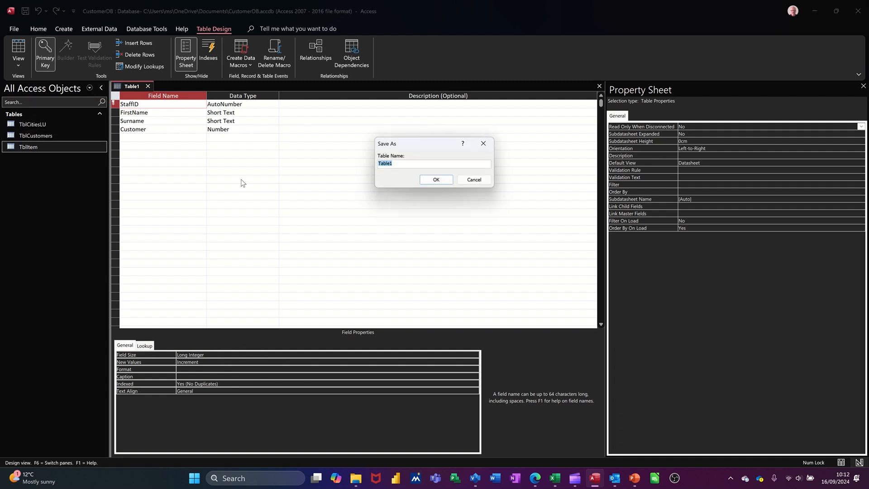
type("T")
left_click(437, 180)
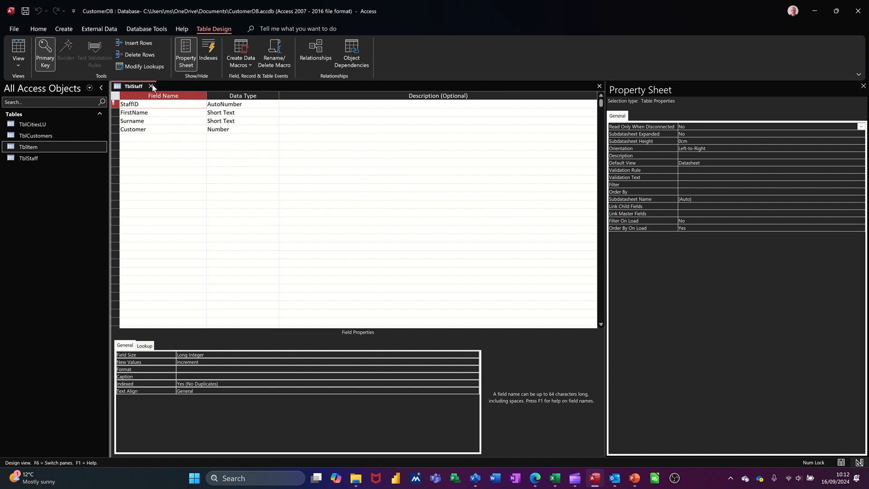
- Switch TblStaff to Datasheet view and enter the first staff member's first name and surname
left_click(20, 46)
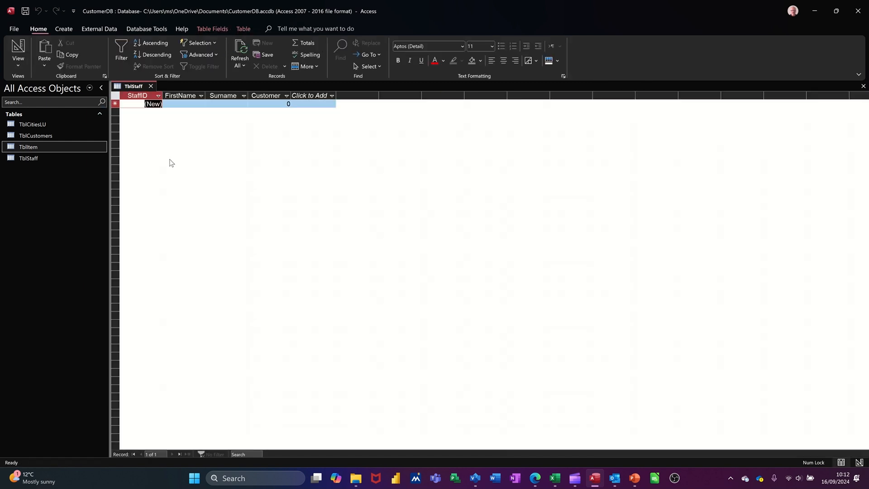
left_click(177, 104)
type("Steve")
key("Tab")
type("Saxton")
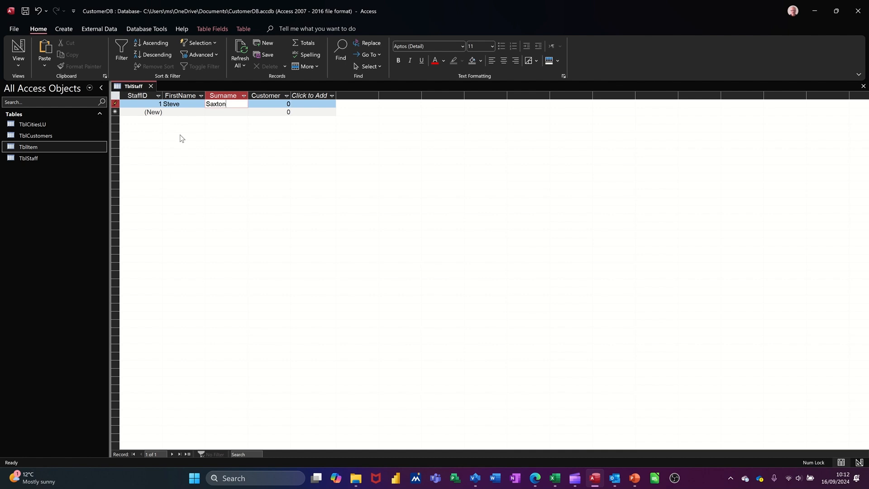
- Check the Customer field of the first staff record against the customer records in TblCustomers, and close TblCustomers
left_click(268, 104)
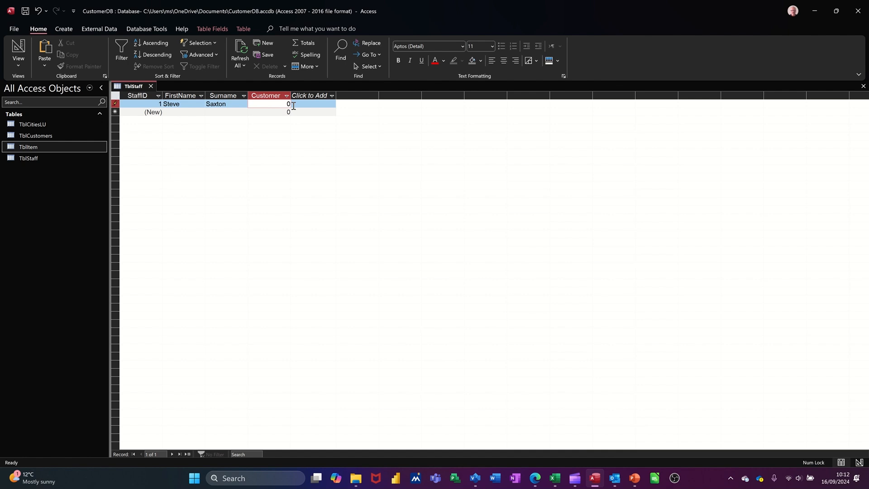
double_click(53, 135)
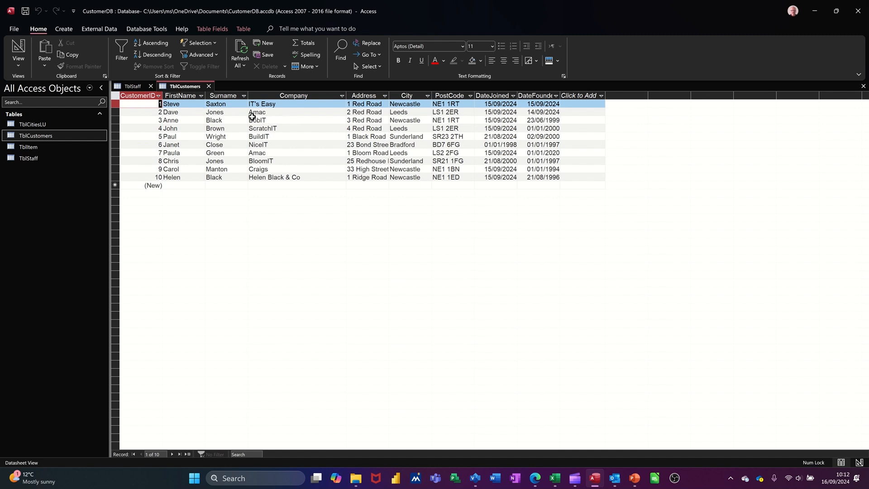
left_click(208, 86)
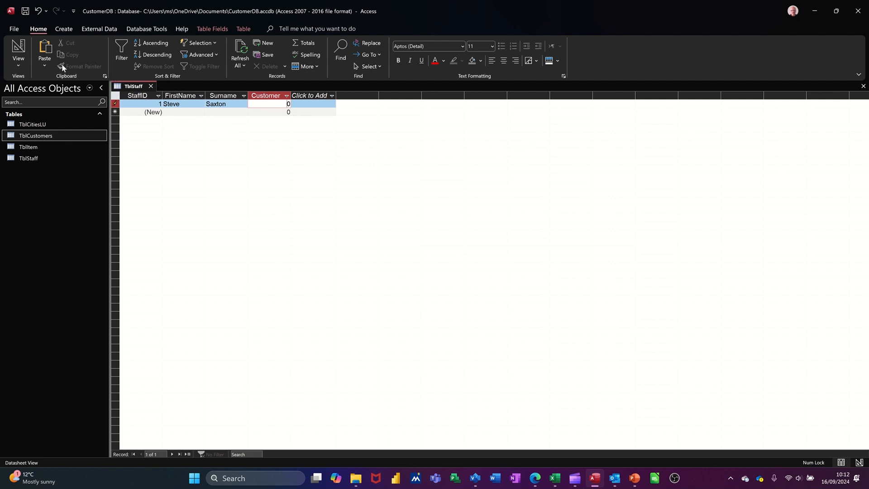
- Return TblStaff to Design view and set the Customer field's lookup display control to Combo Box
left_click(18, 48)
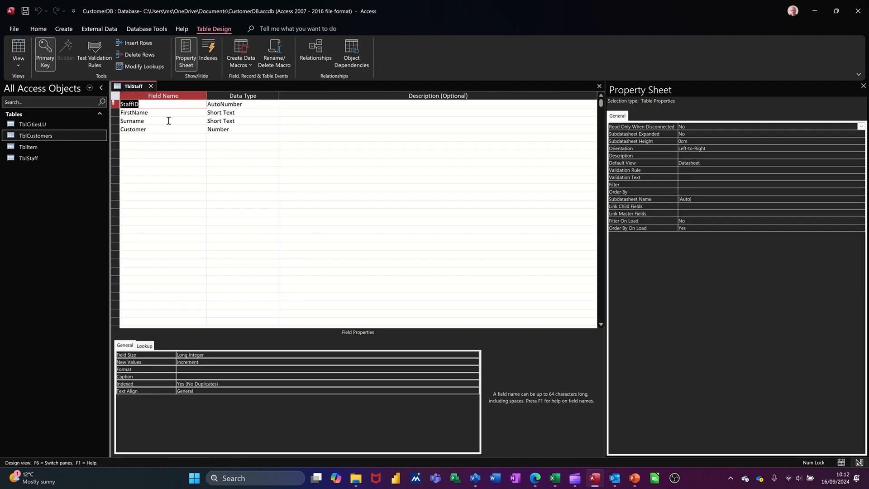
left_click(243, 127)
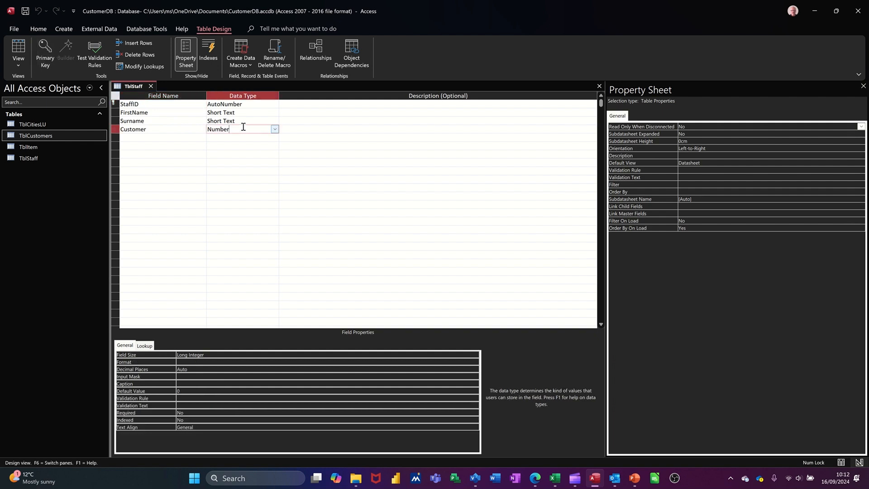
left_click(149, 346)
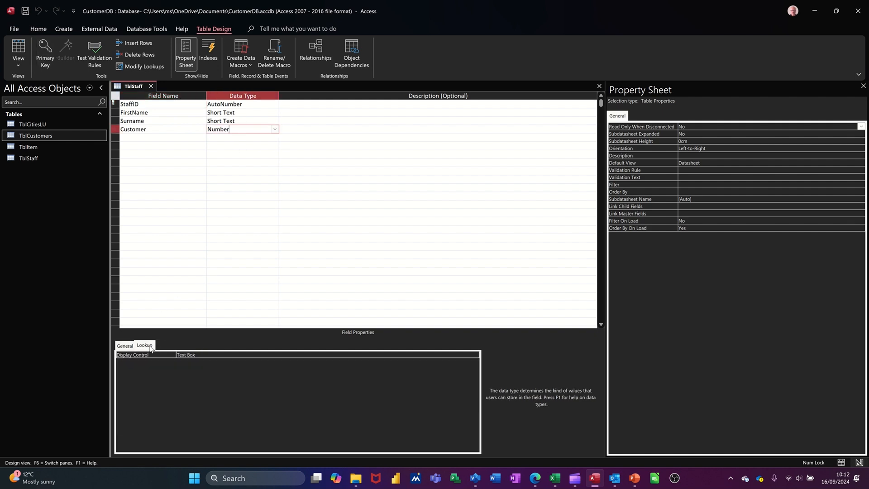
left_click(217, 356)
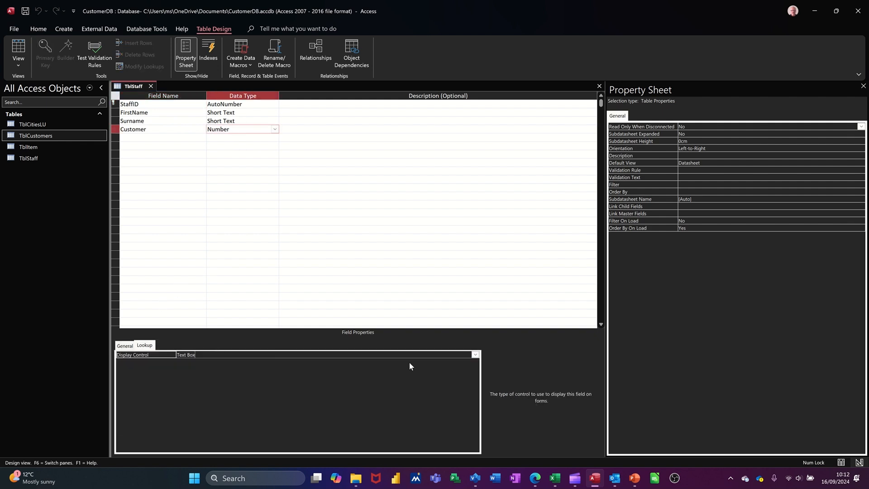
left_click(475, 355)
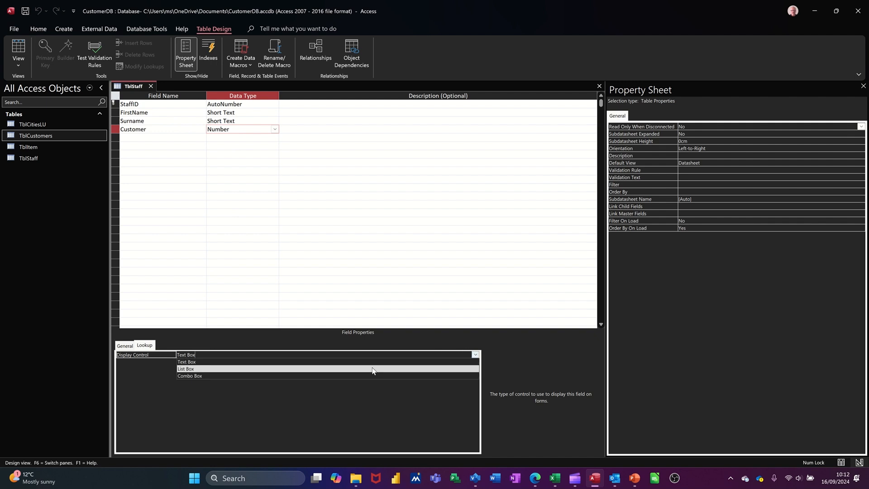
left_click(305, 378)
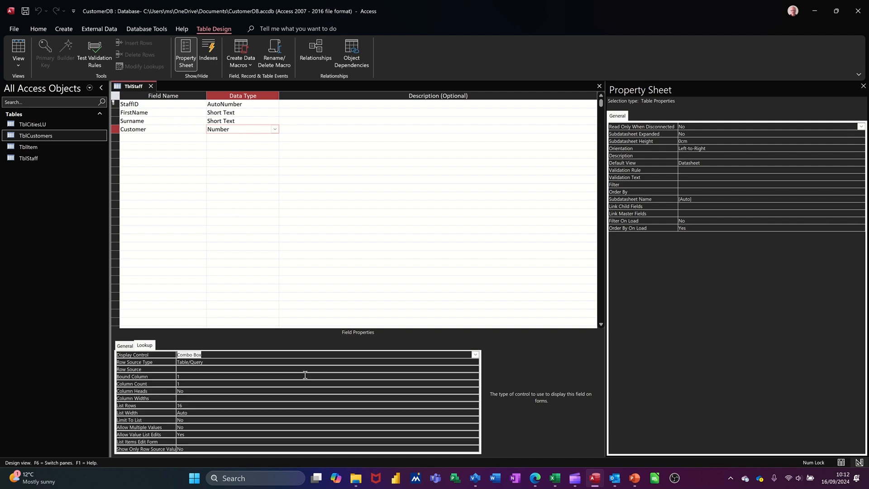
- Set TblCustomers as the row source of the Customer field's lookup
left_click(221, 368)
left_click(467, 369)
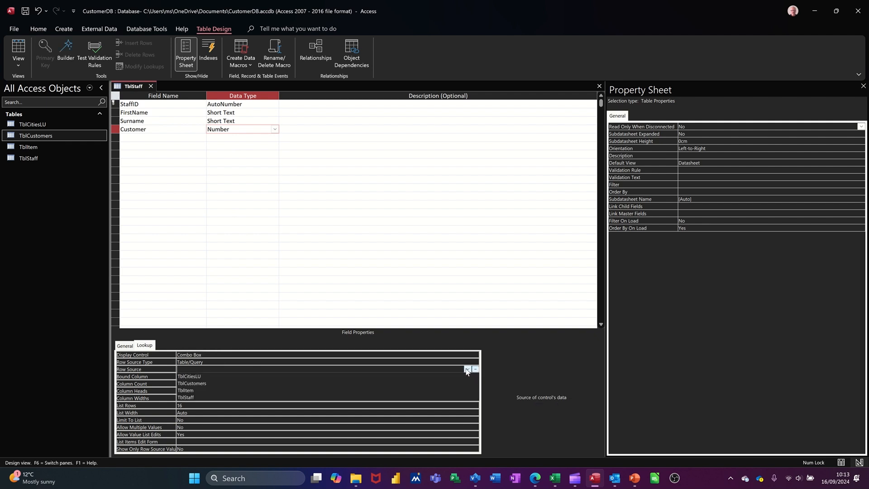
left_click(347, 383)
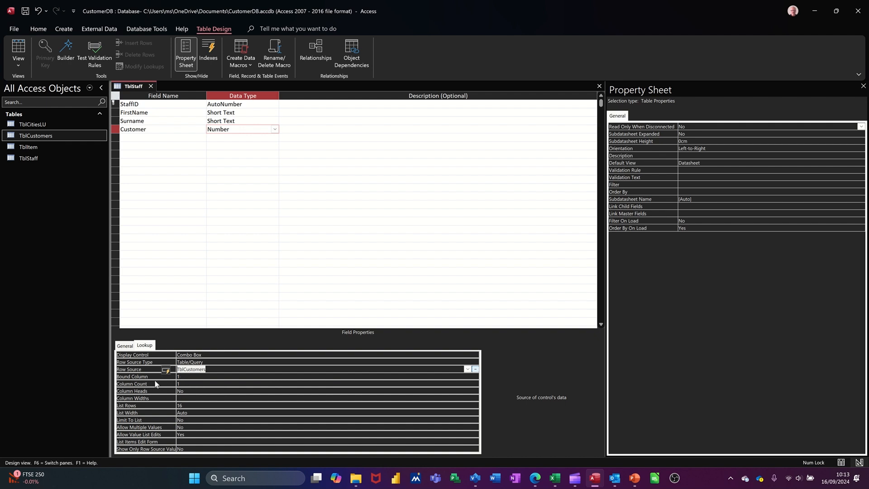
- Set the Customer lookup's column count to 4, column widths to 2 cm and list width to 10 cm
left_click(184, 381)
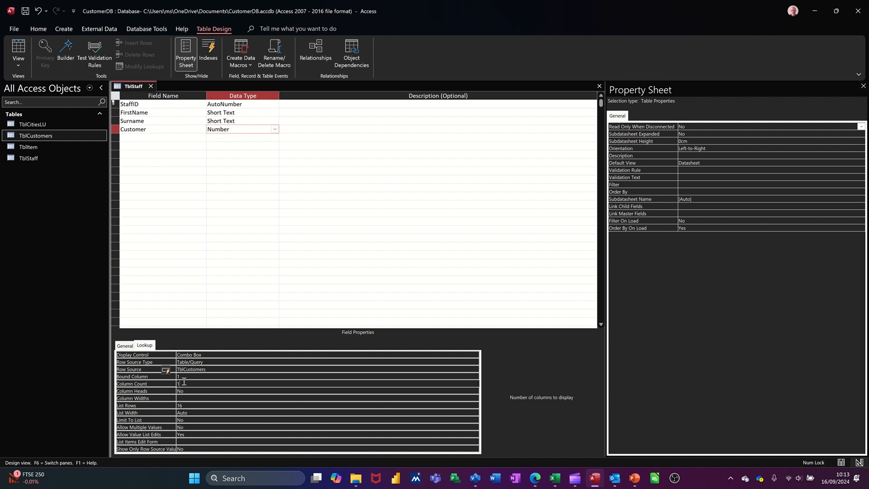
key("BackSpace")
left_click(196, 397)
type("2")
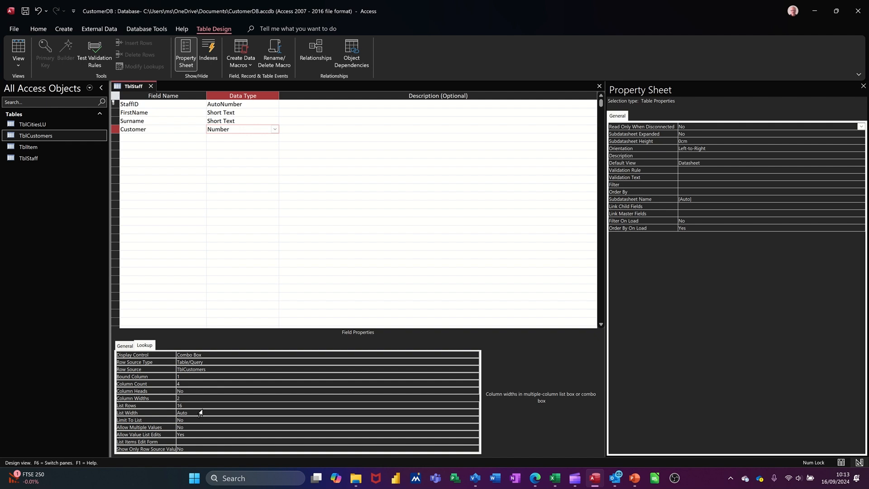
left_click(204, 412)
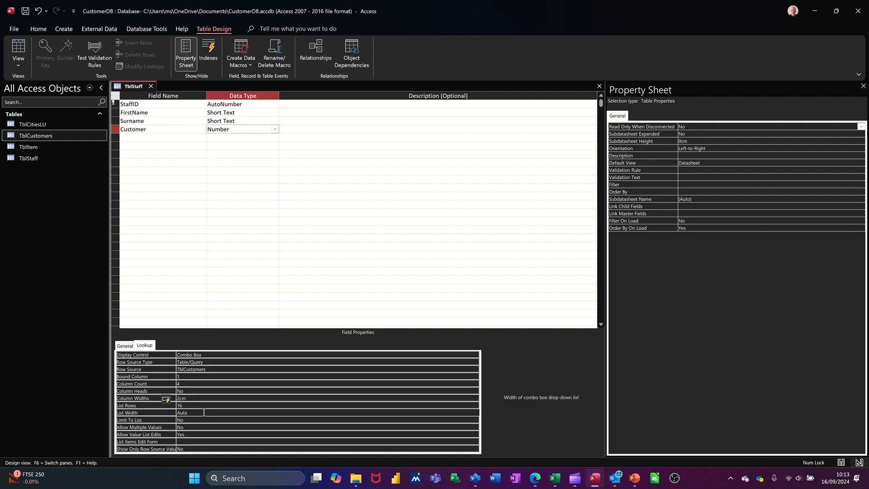
key("BackSpace")
left_click(200, 417)
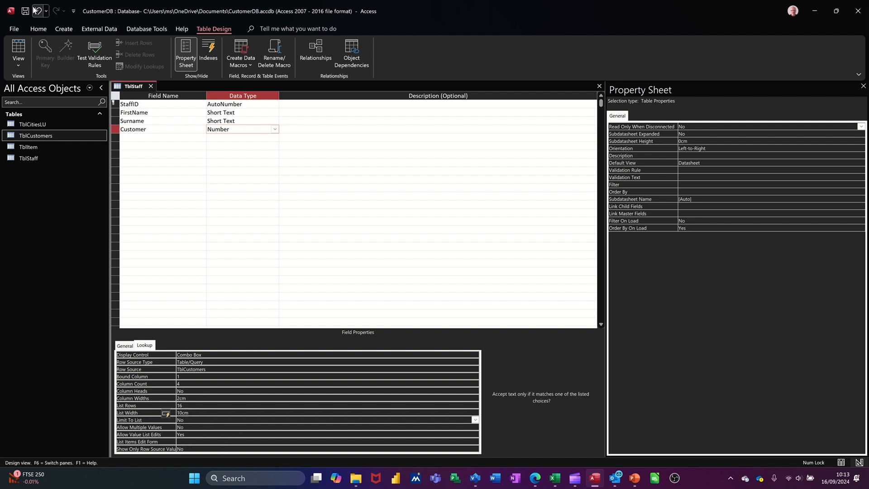
- Save TblStaff, switch to Datasheet view and assign the second customer in the lookup list to the first staff record
left_click(20, 51)
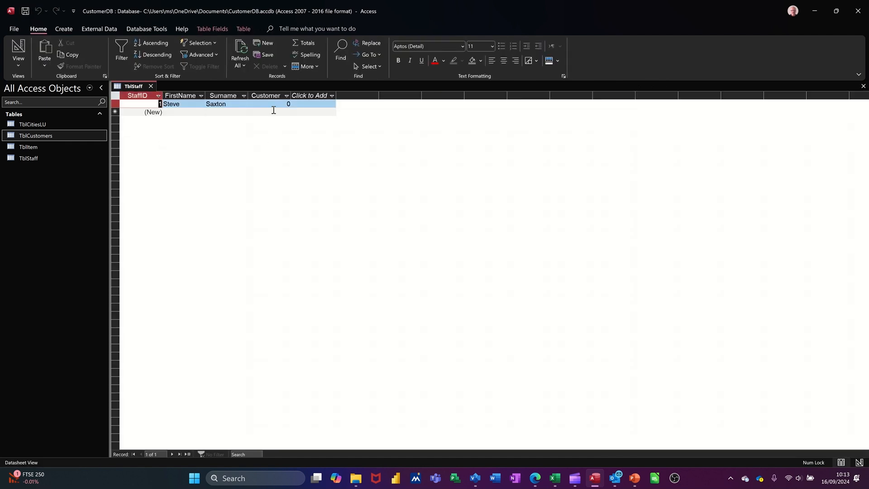
left_click(266, 104)
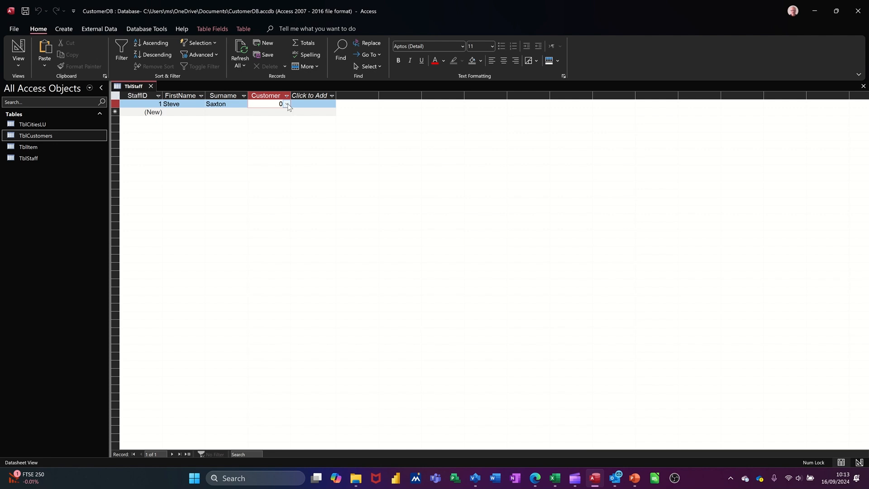
left_click(287, 105)
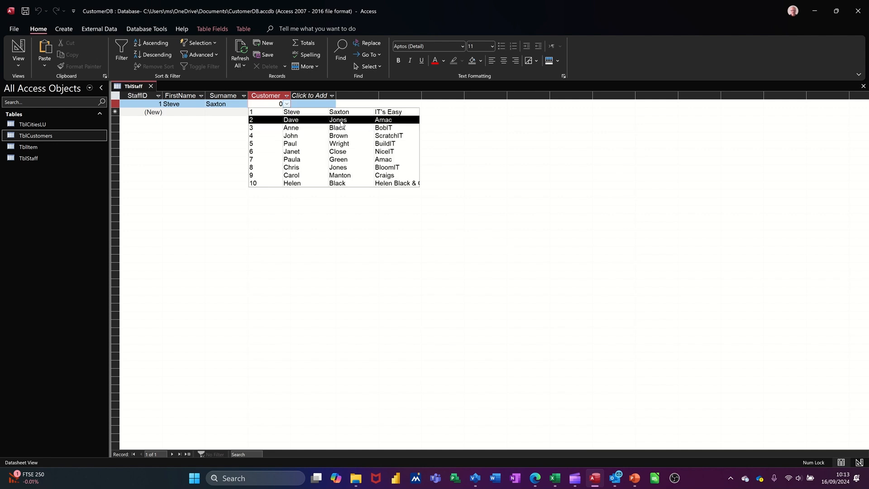
left_click(297, 121)
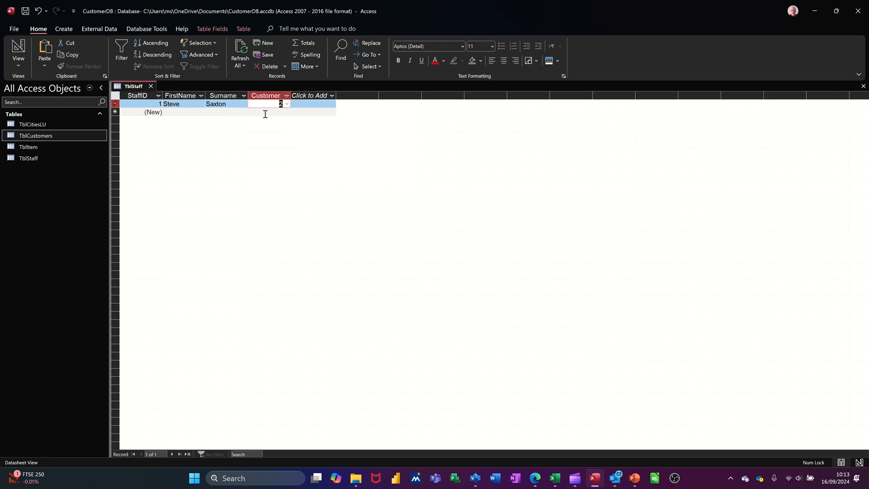
- Add a second staff record with a first name and surname, and choose the BuildIT customer from the Customer lookup
left_click(187, 113)
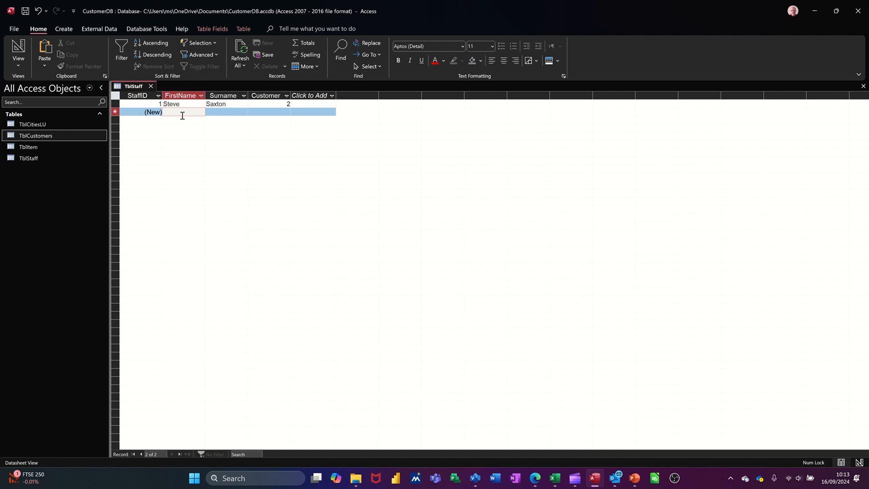
type("John")
key("Tab")
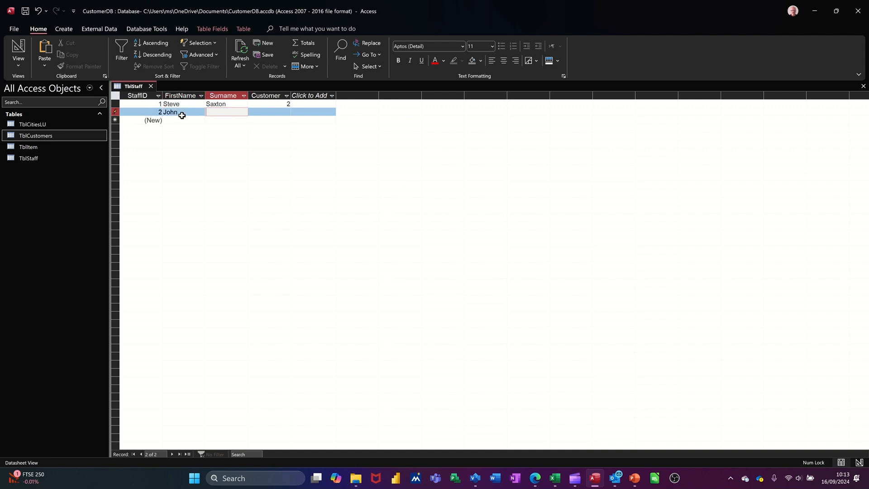
type("Wayne")
key("Tab")
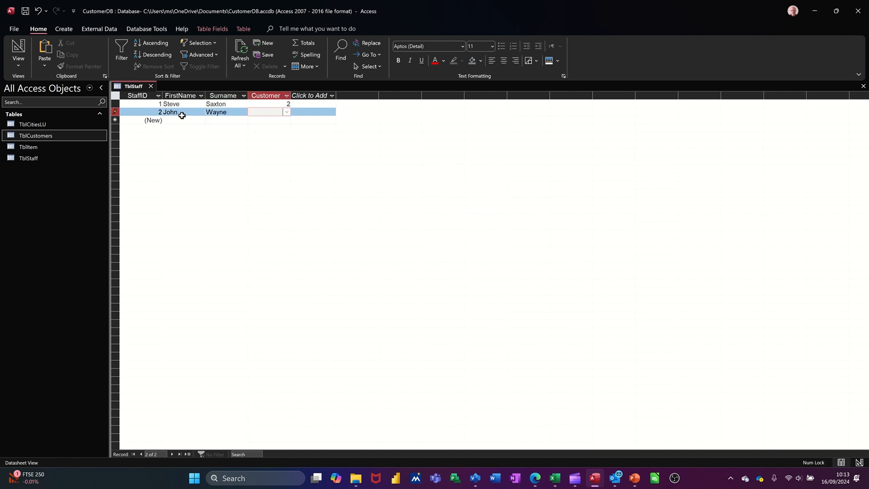
left_click(286, 111)
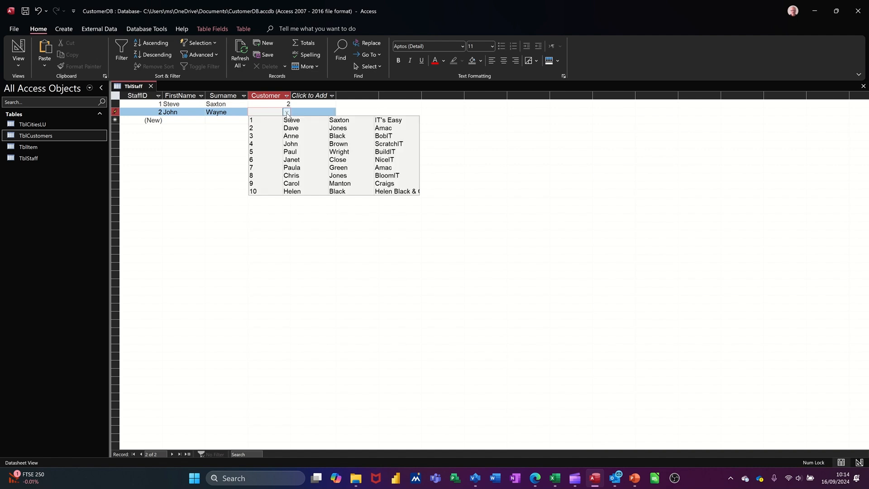
left_click(293, 154)
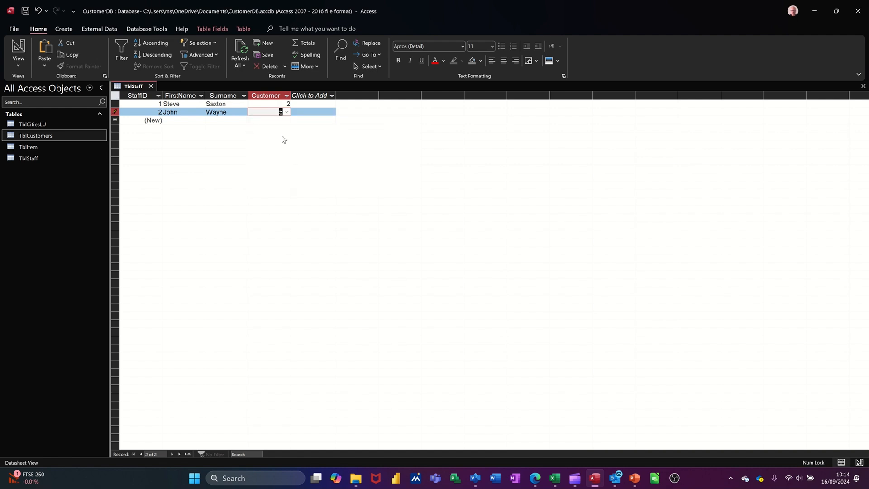
left_click(305, 112)
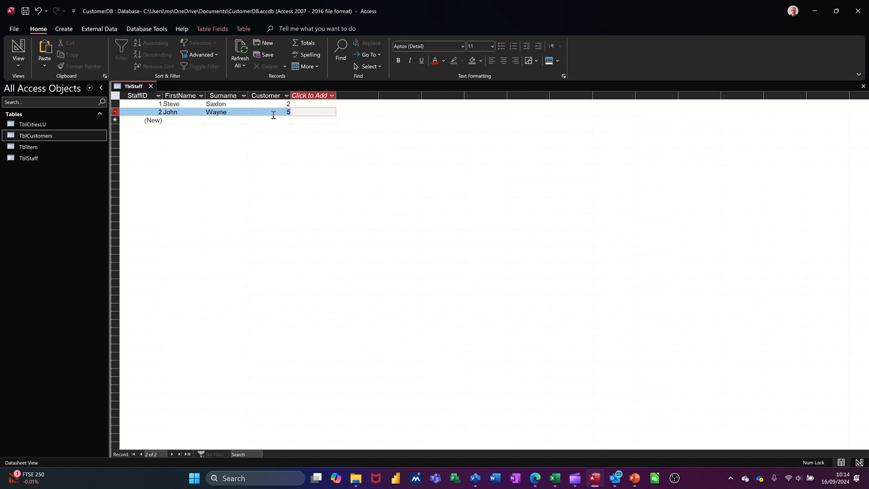
- Examine the Customer lookup list of the second staff record without changing the selection
left_click(273, 115)
left_click(286, 112)
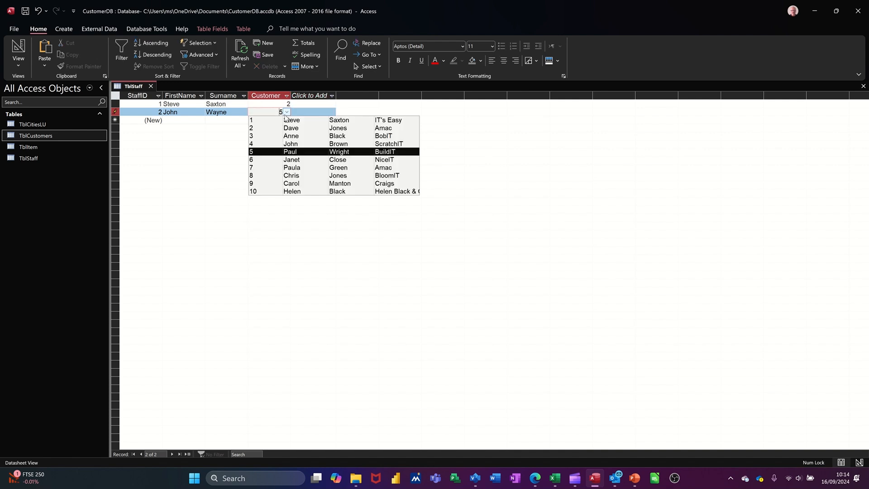
left_click(286, 112)
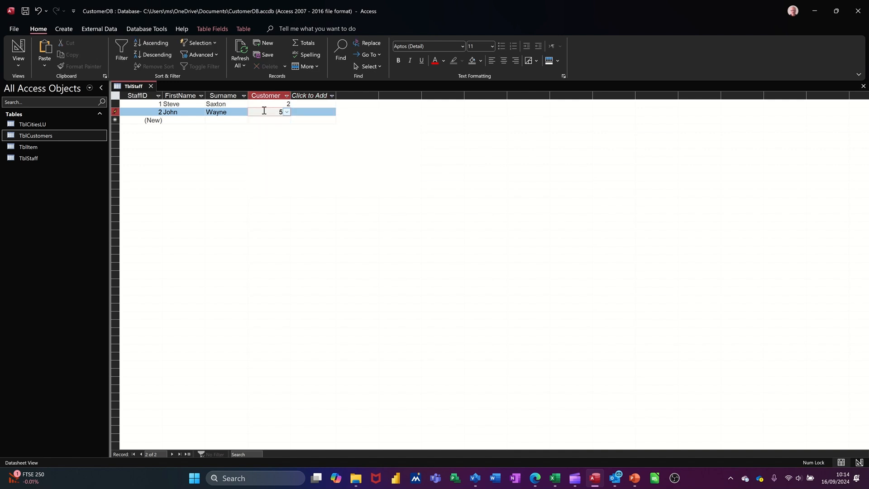
left_click(307, 113)
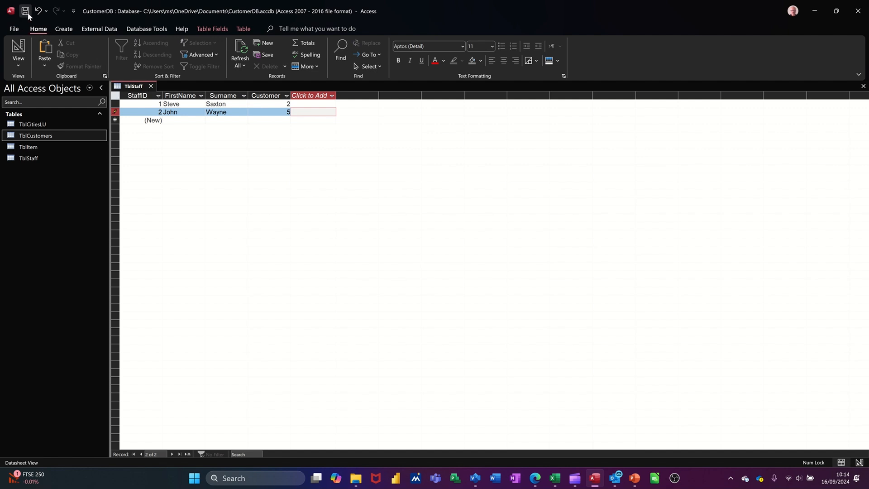
- Close TblStaff and open TblCustomers to view the customer records
left_click(151, 86)
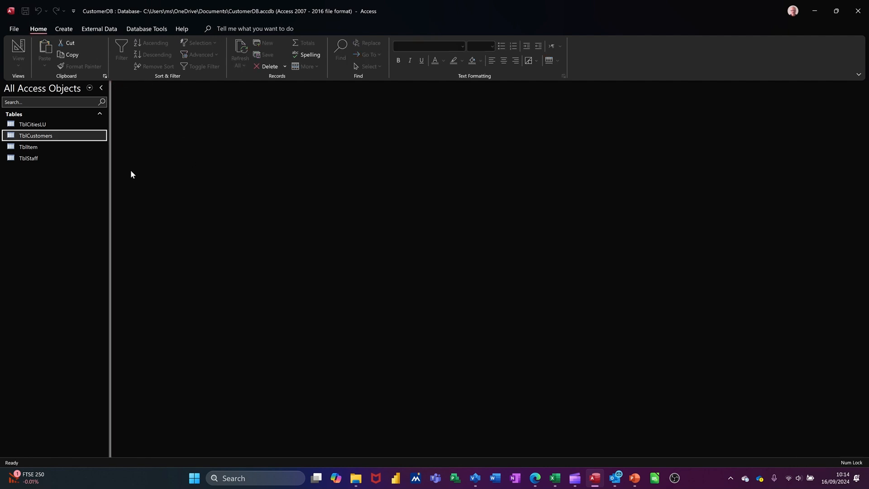
double_click(28, 138)
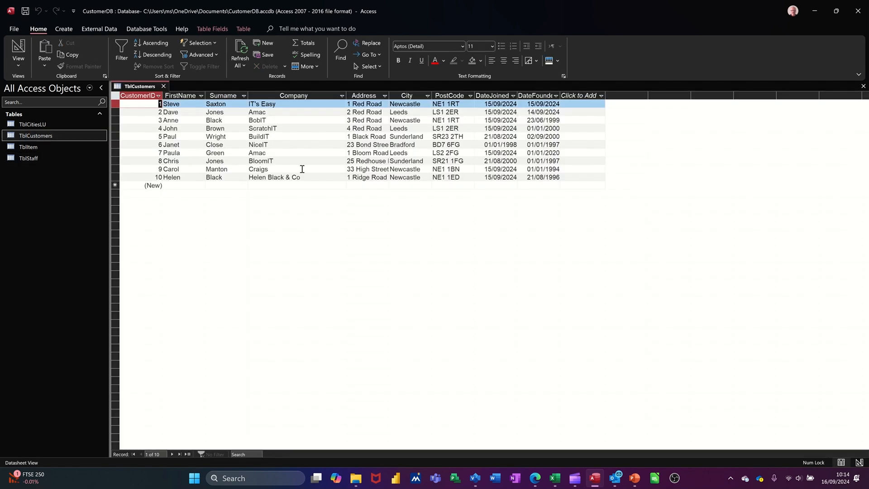
- Examine the City lookup list of the BloomIT record in TblCustomers without changing the selection
left_click(409, 161)
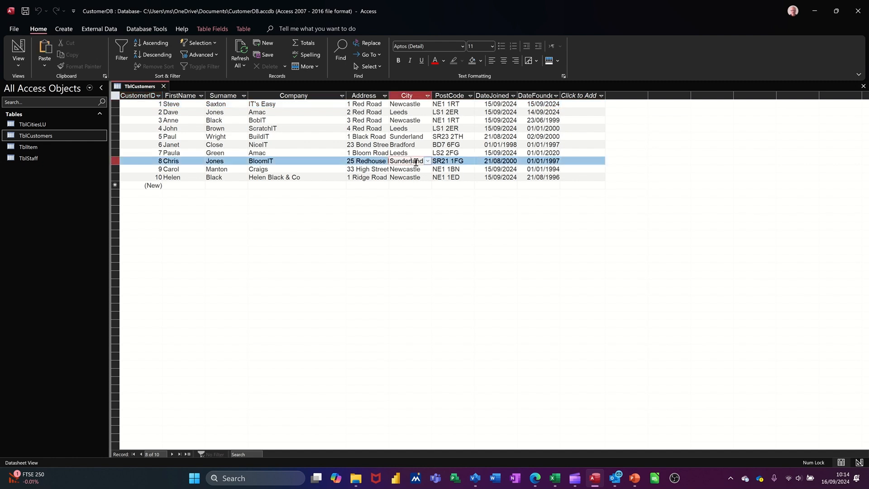
left_click(427, 161)
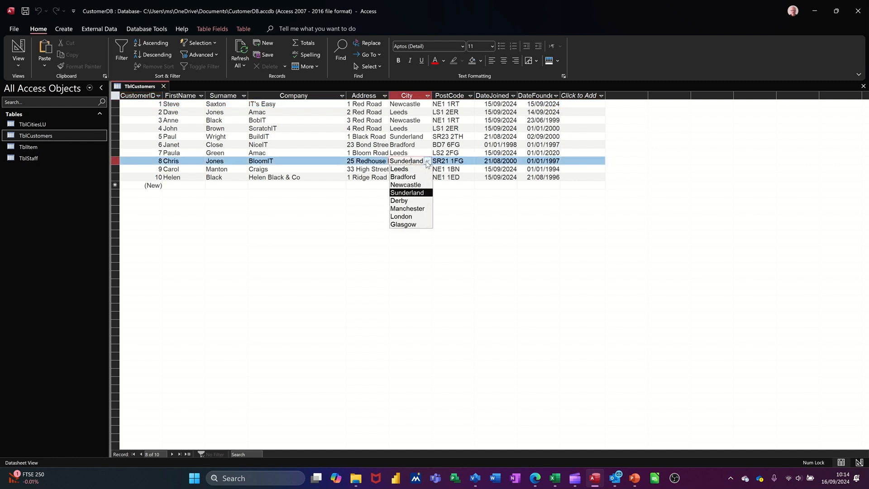
left_click(426, 162)
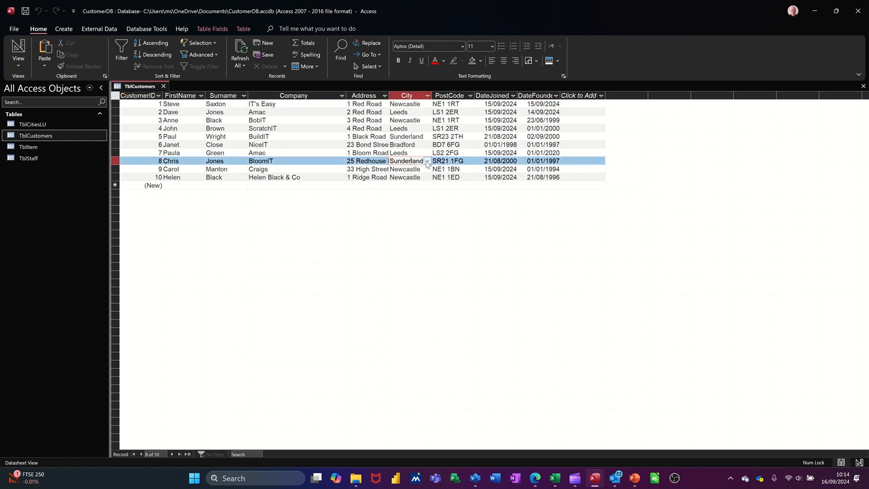
- Open TblItem, examine the field list offered by its Item lookup, and close the table
double_click(61, 148)
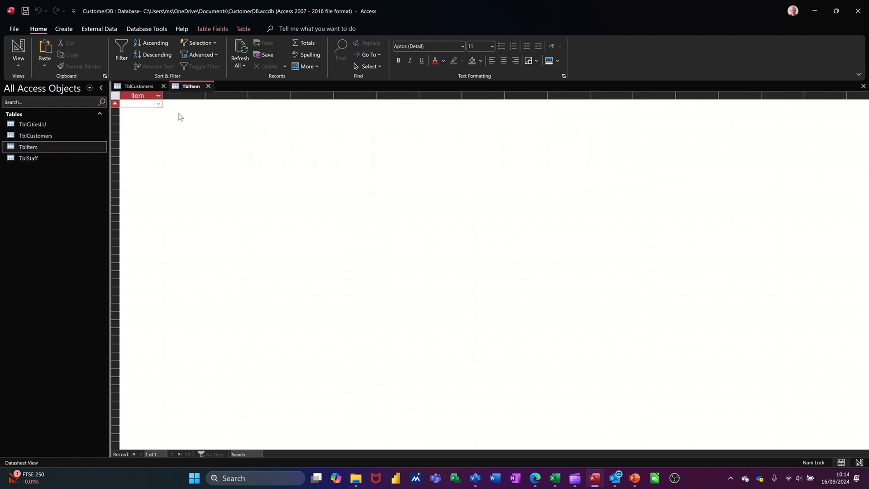
left_click(158, 104)
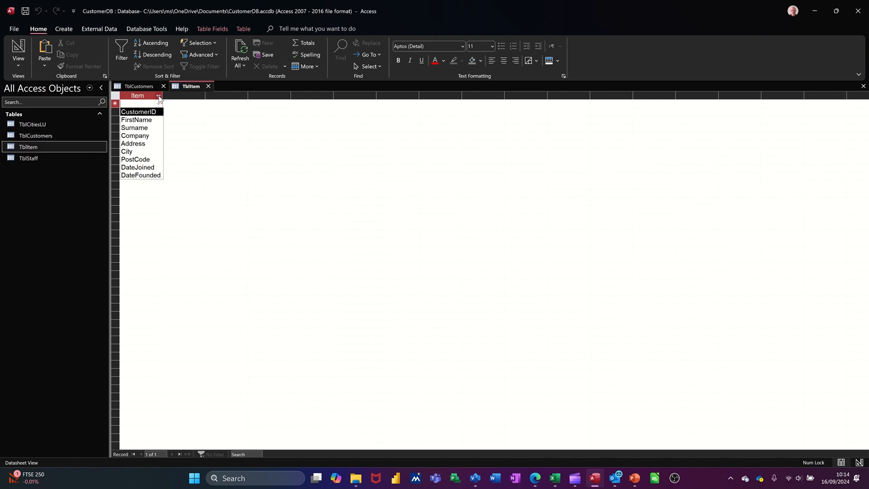
left_click(208, 86)
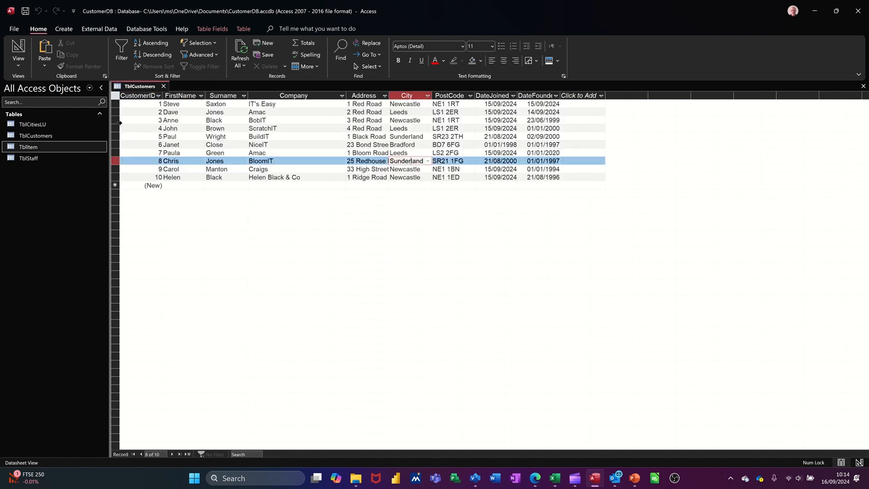
- Open TblStaff to review the Customer lookup list of its second record, and close both TblStaff and TblCustomers
left_click(49, 158)
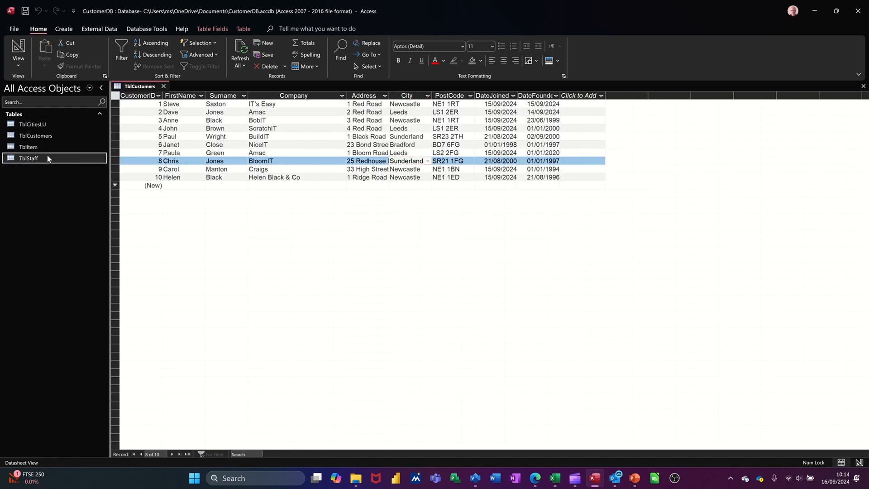
double_click(48, 158)
left_click(280, 109)
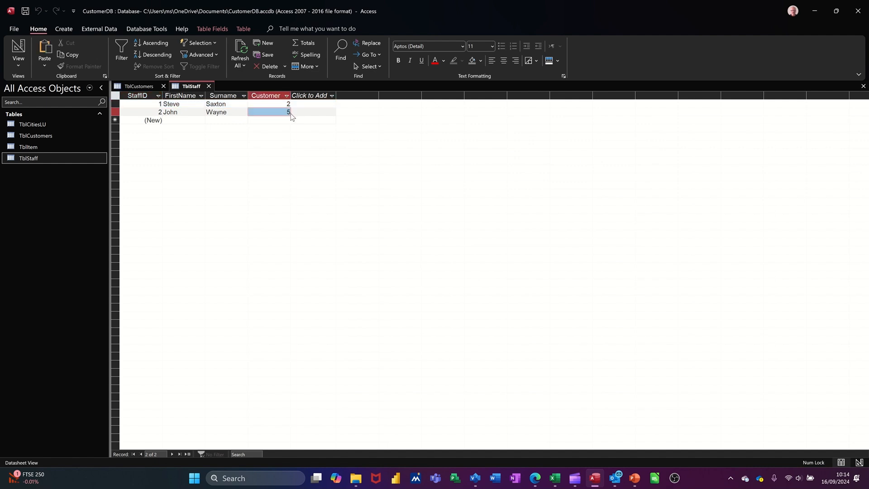
left_click(287, 111)
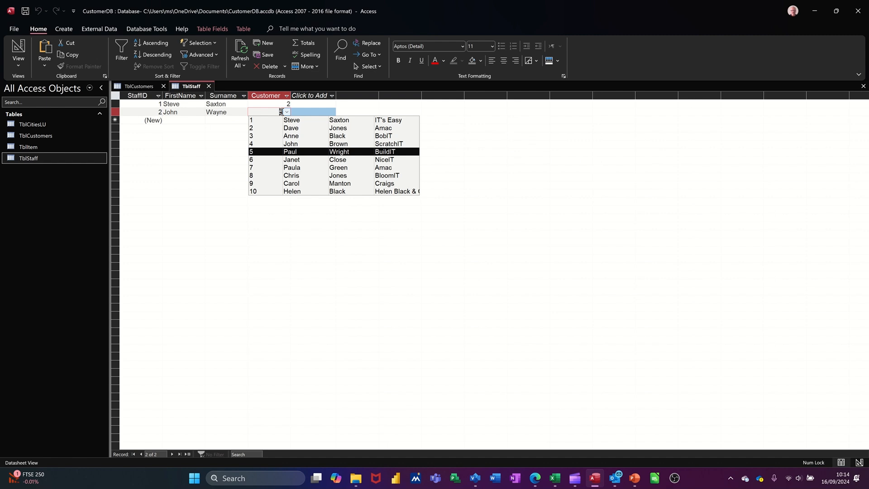
left_click(208, 86)
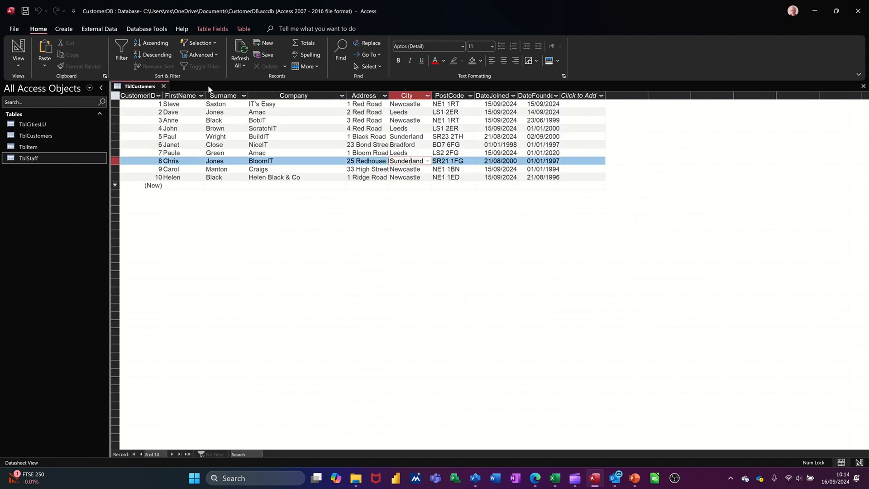
left_click(163, 87)
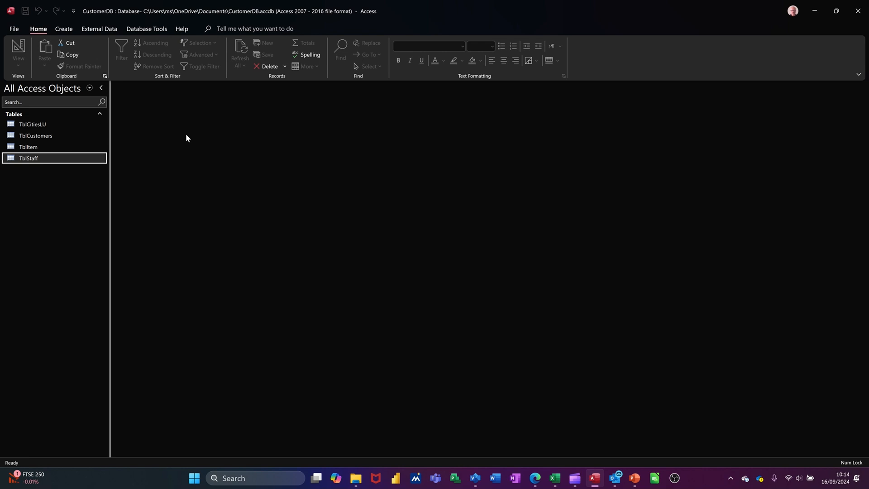